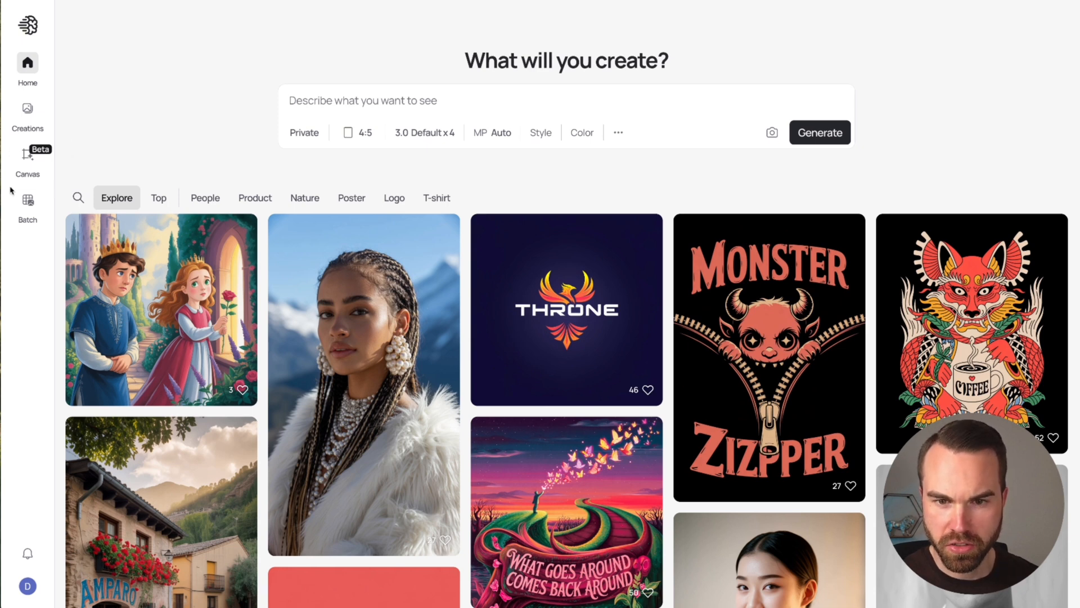
Step: Open a new canvas and add the RAWR dinosaur T-shirt image downloaded from its design detail page in Flying Research
click(28, 156)
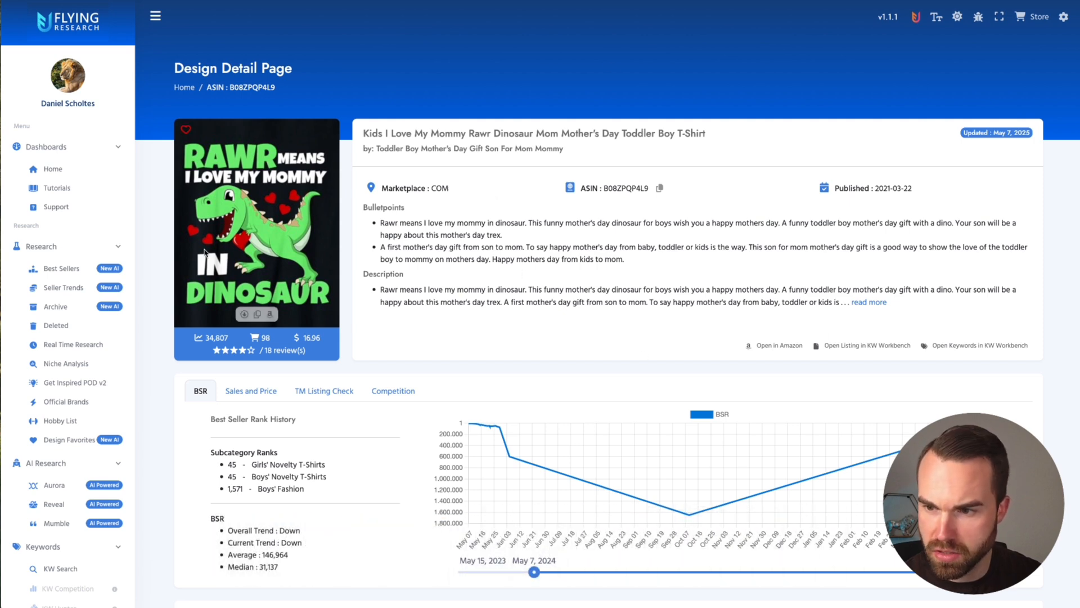
mouse_move(286, 218)
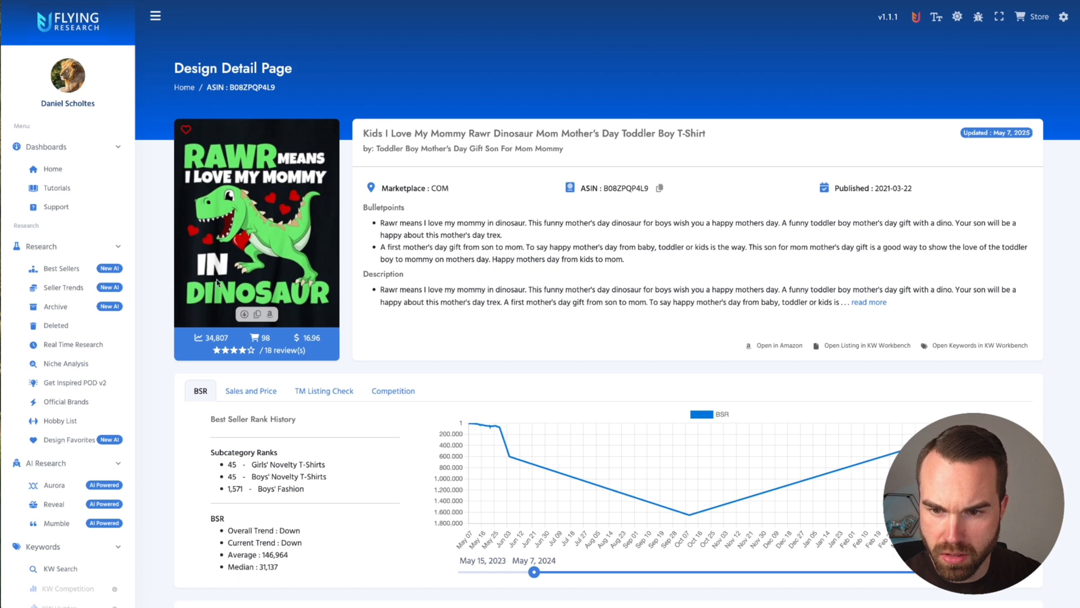
click(245, 314)
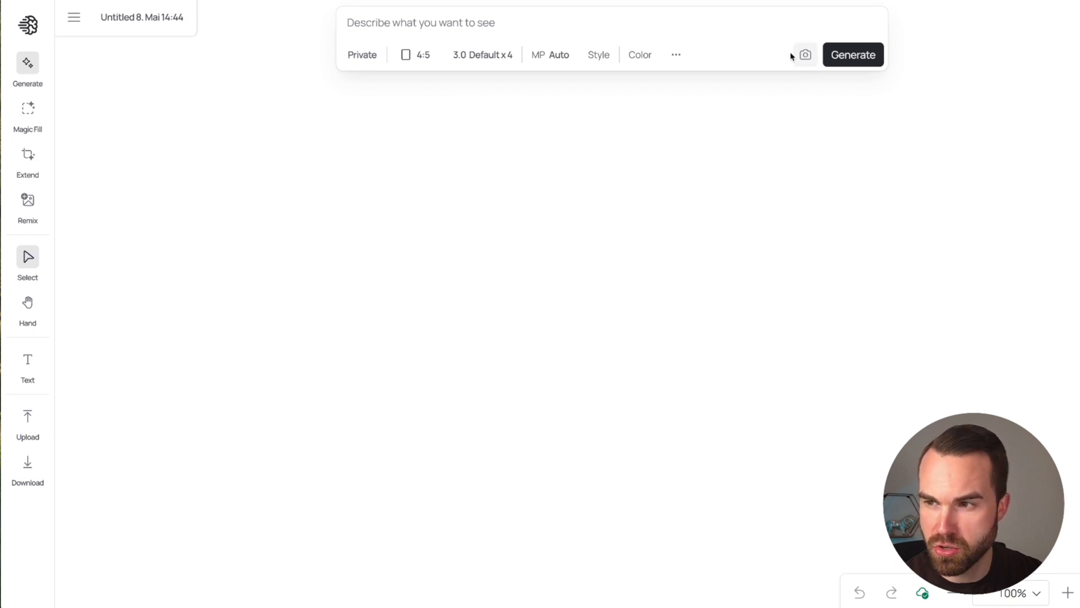
key(ctrl+v)
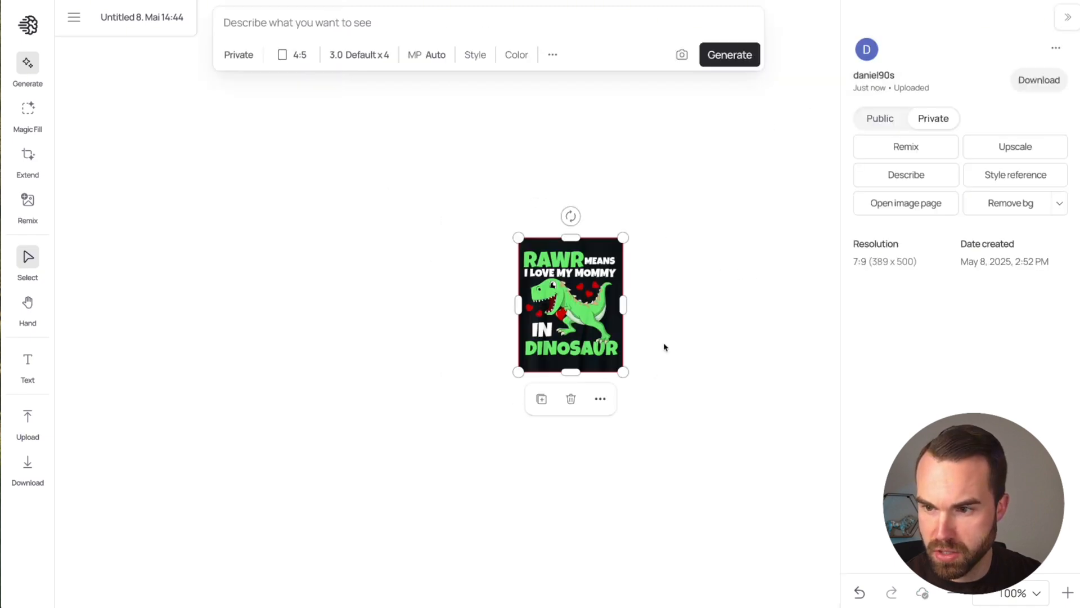
Step: Have the uploaded dinosaur design described so that its description fills the prompt
scroll(606, 182, down, 1)
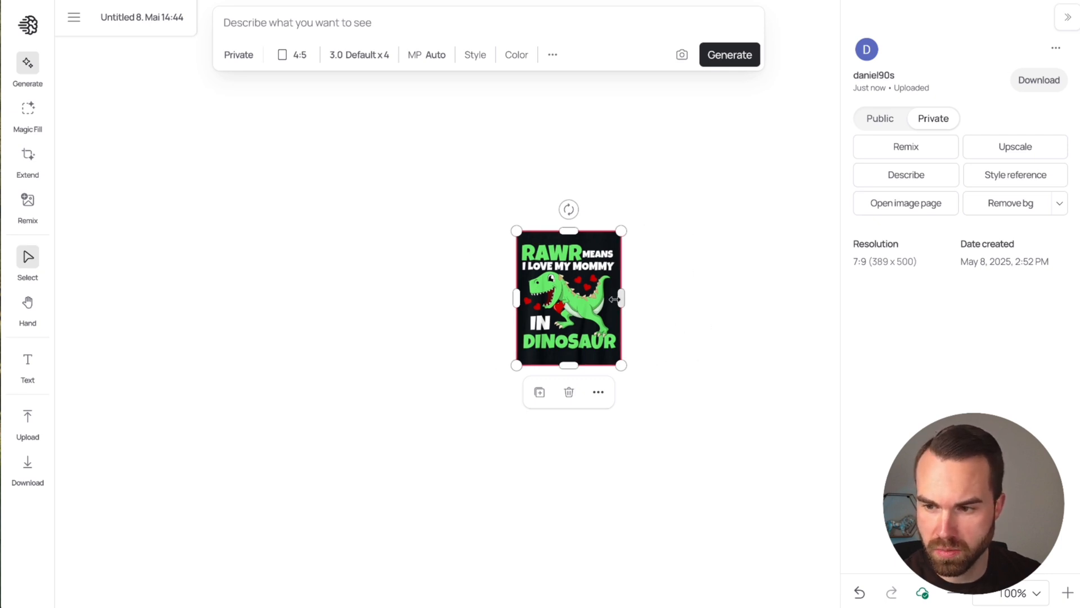
scroll(579, 282, up, 5)
scroll(579, 283, up, 5)
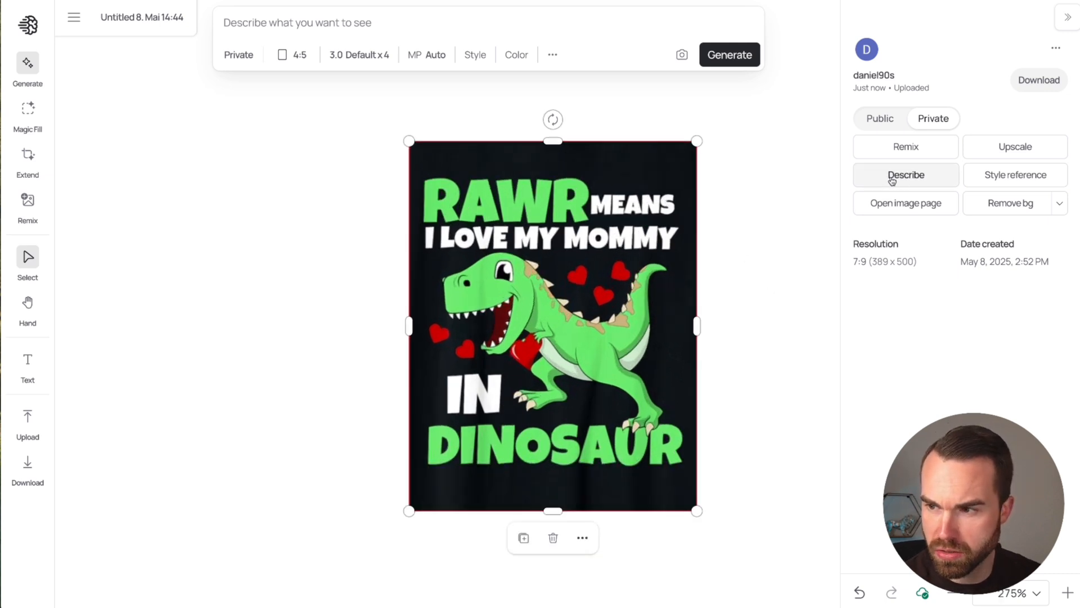
click(917, 176)
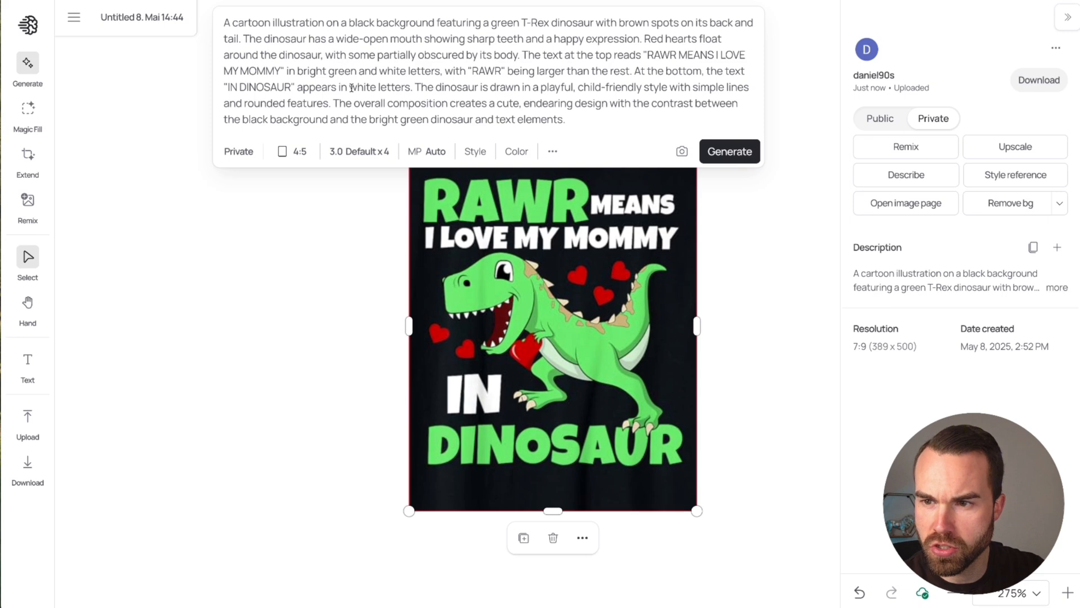
Step: Generate four 4:5 images from the description with Magic Prompt off and the Design style
click(432, 152)
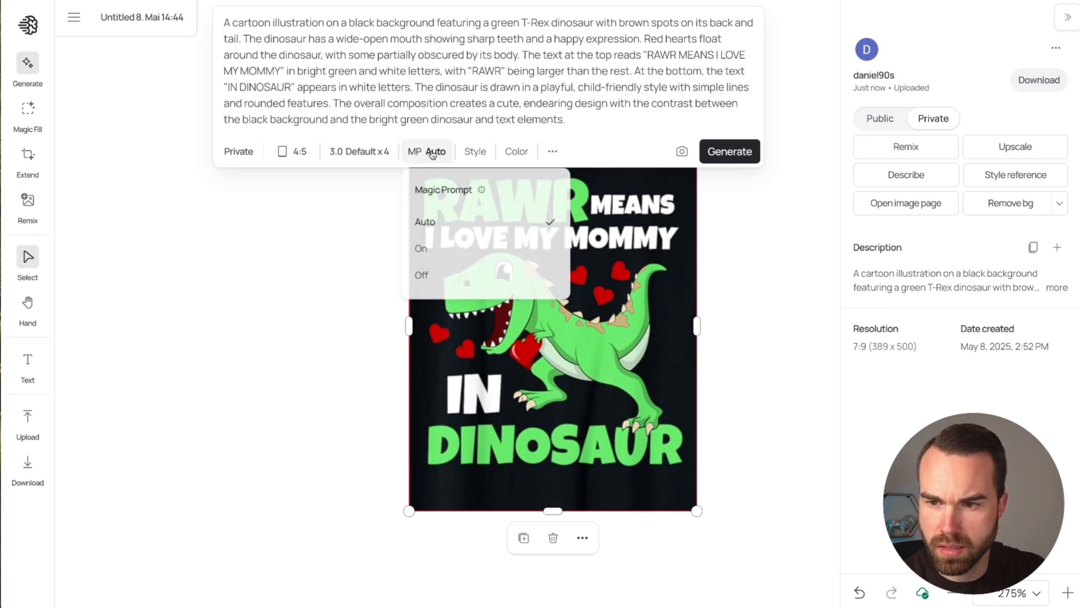
click(440, 275)
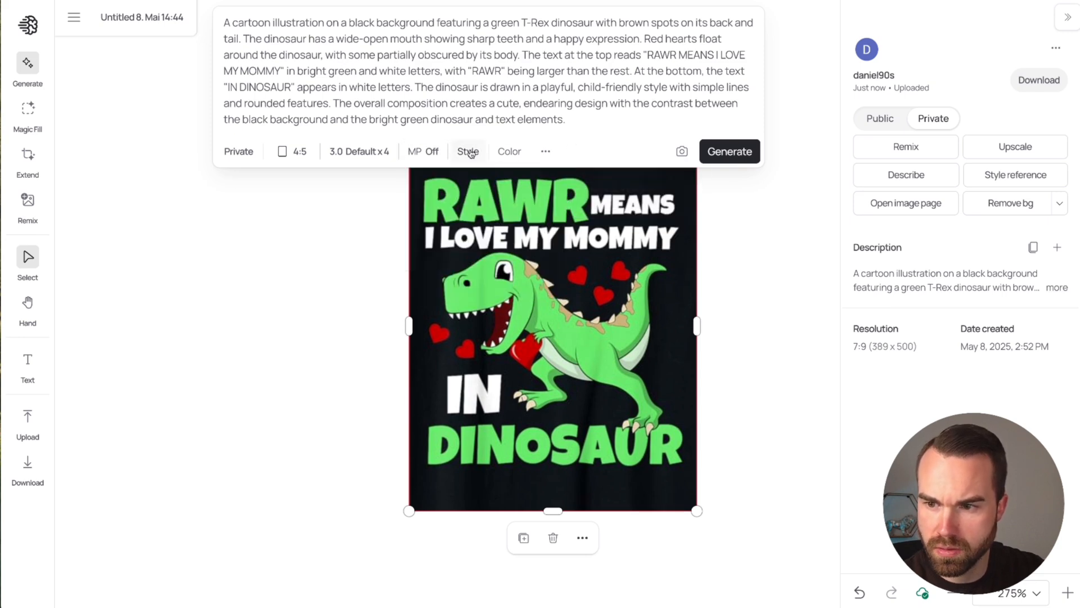
click(468, 151)
click(567, 318)
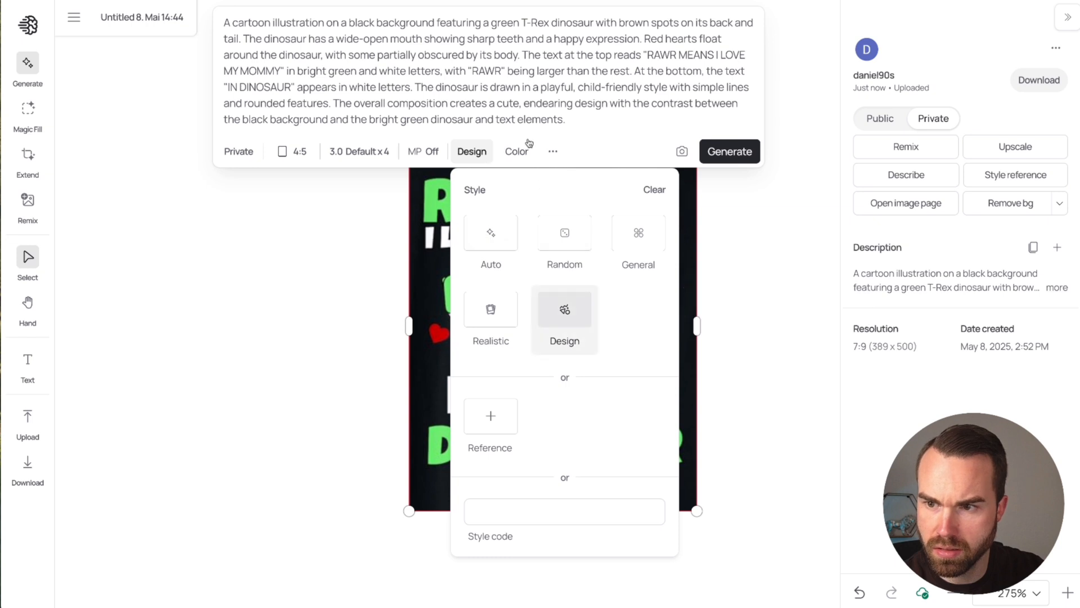
click(743, 152)
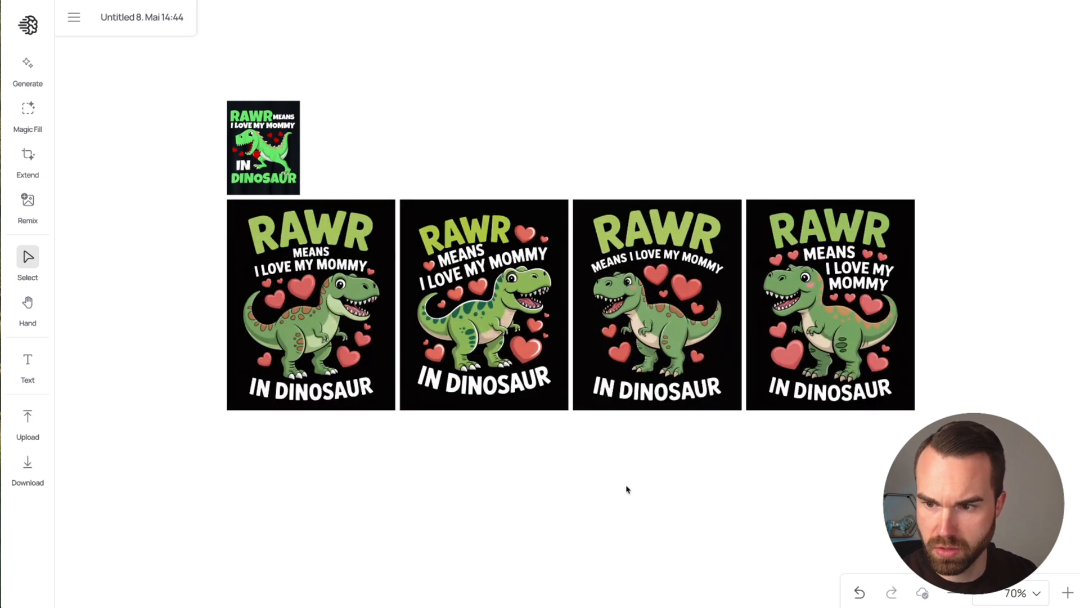
Step: Examine the four generated dinosaur designs up close, especially the lettering and artwork of the fourth one
scroll(815, 197, up, 5)
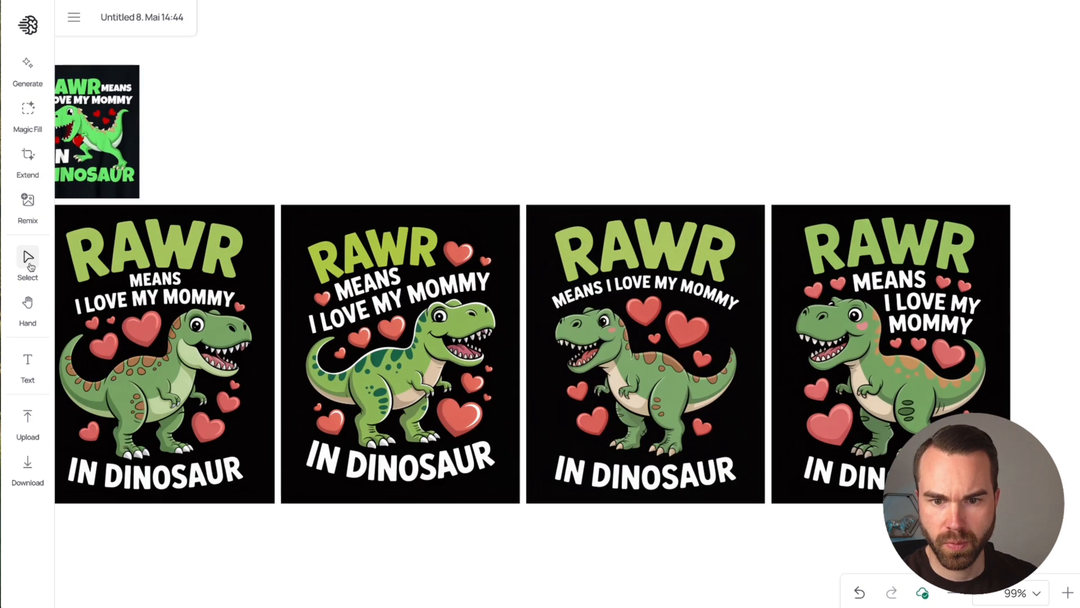
click(30, 261)
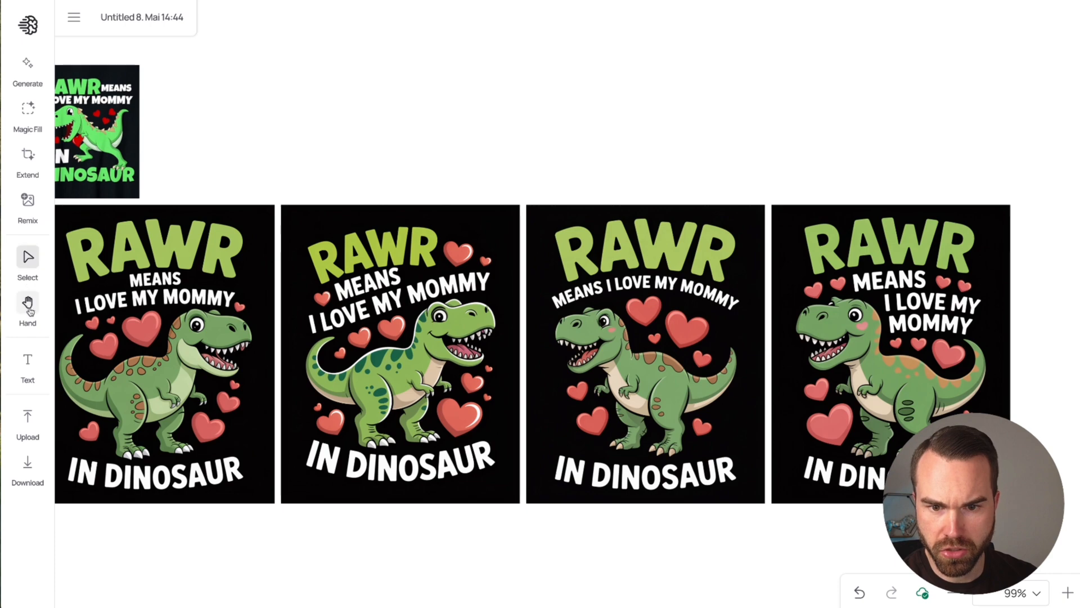
click(28, 304)
drag(352, 439, 383, 477)
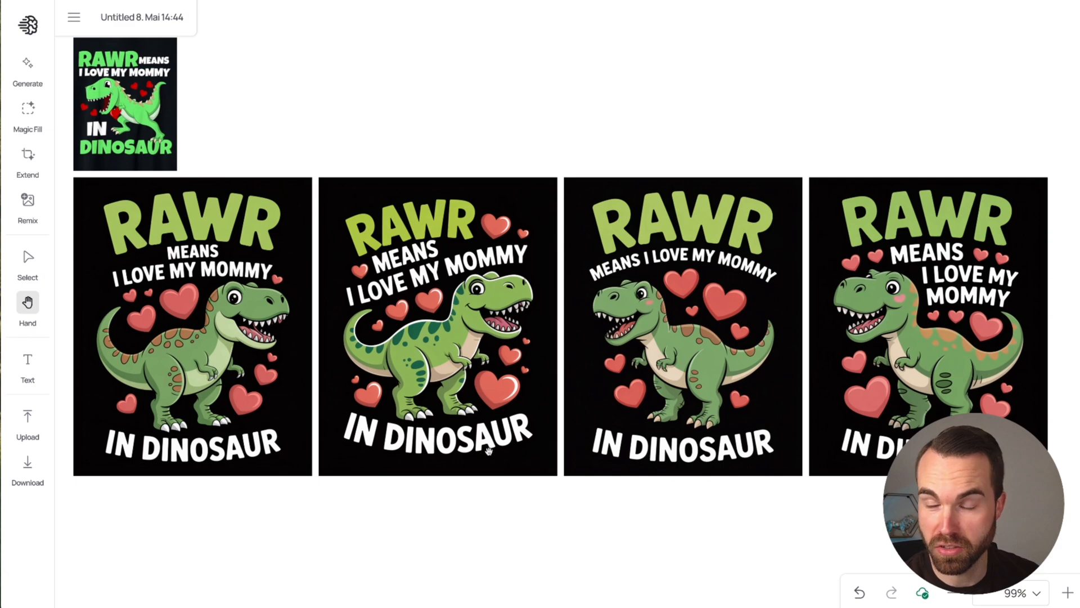
drag(800, 340, 490, 336)
scroll(662, 305, up, 5)
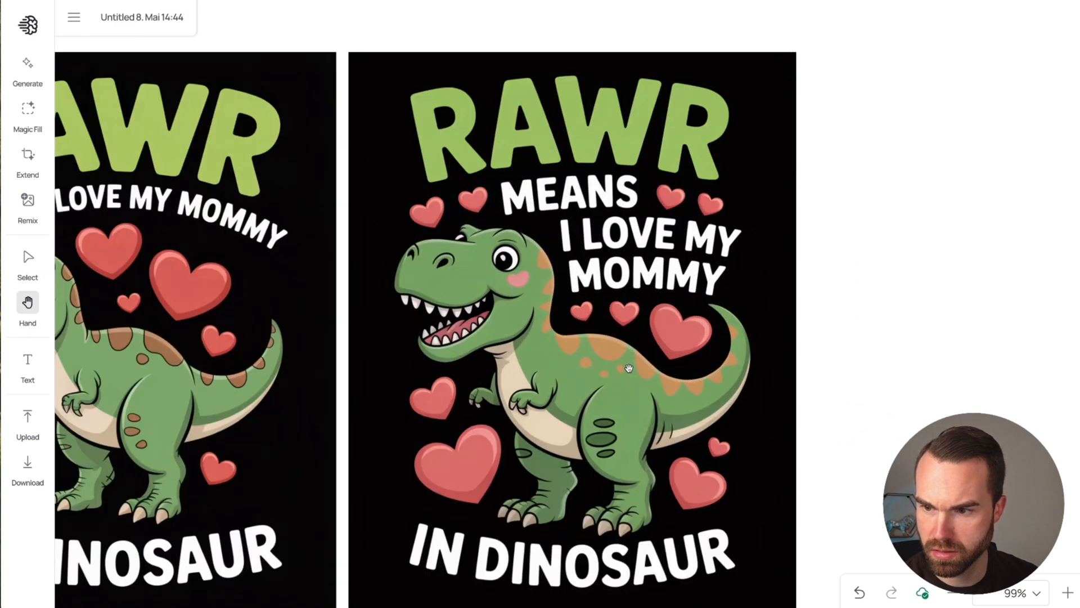
scroll(618, 221, down, 1)
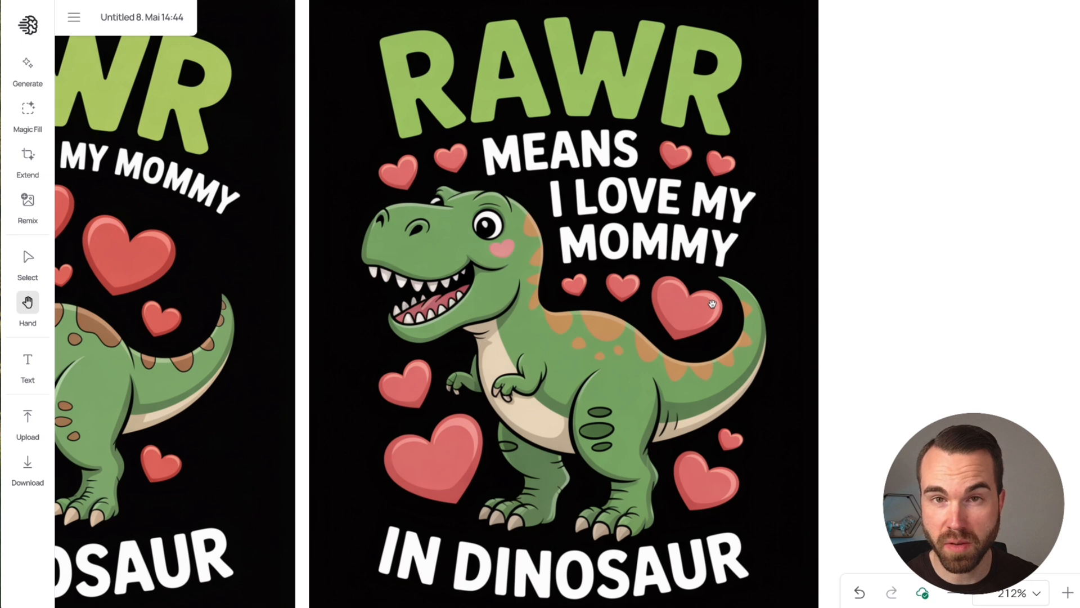
scroll(662, 214, up, 5)
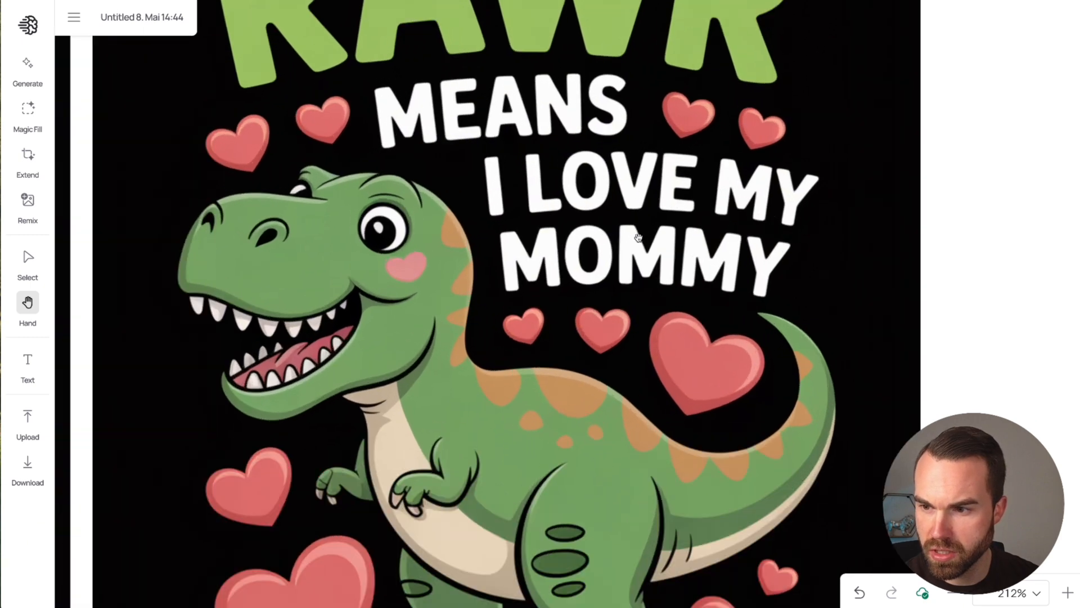
scroll(685, 221, up, 3)
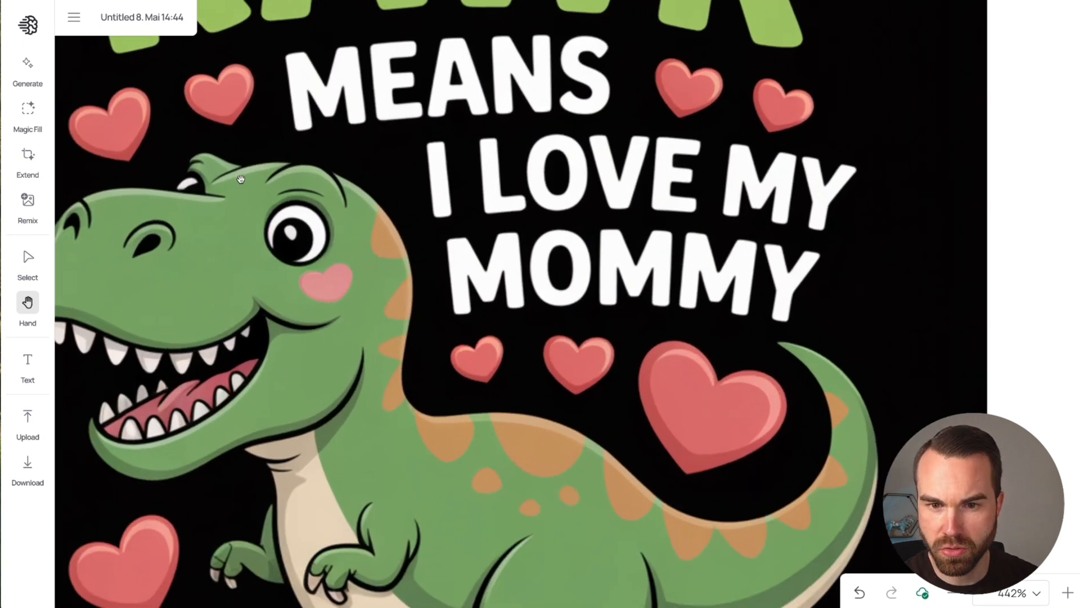
click(27, 111)
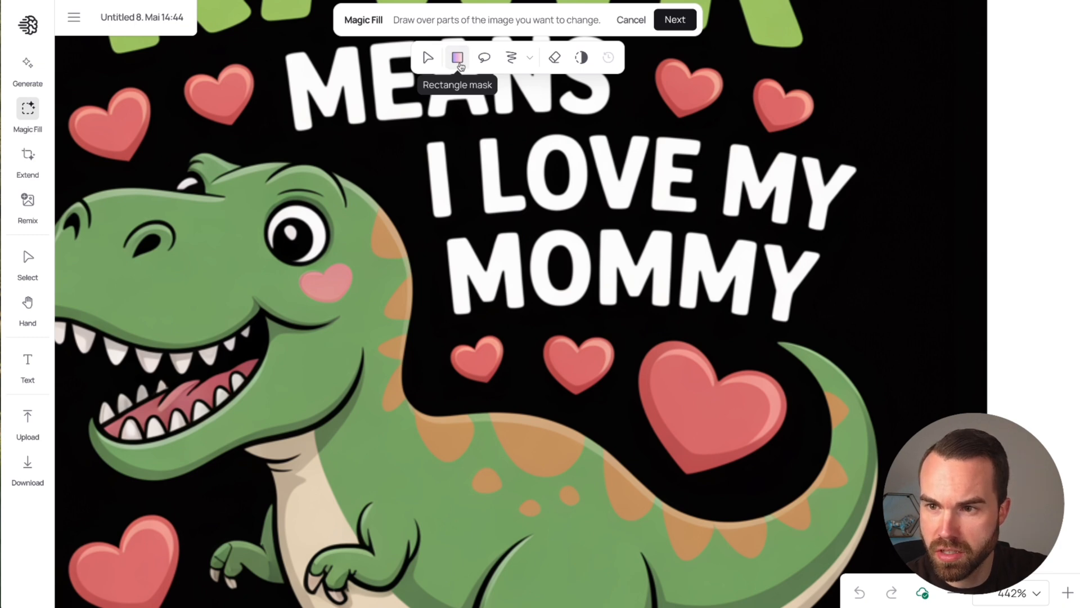
mouse_move(421, 211)
mouse_down()
mouse_move(634, 265)
mouse_move(869, 350)
mouse_move(856, 343)
mouse_up()
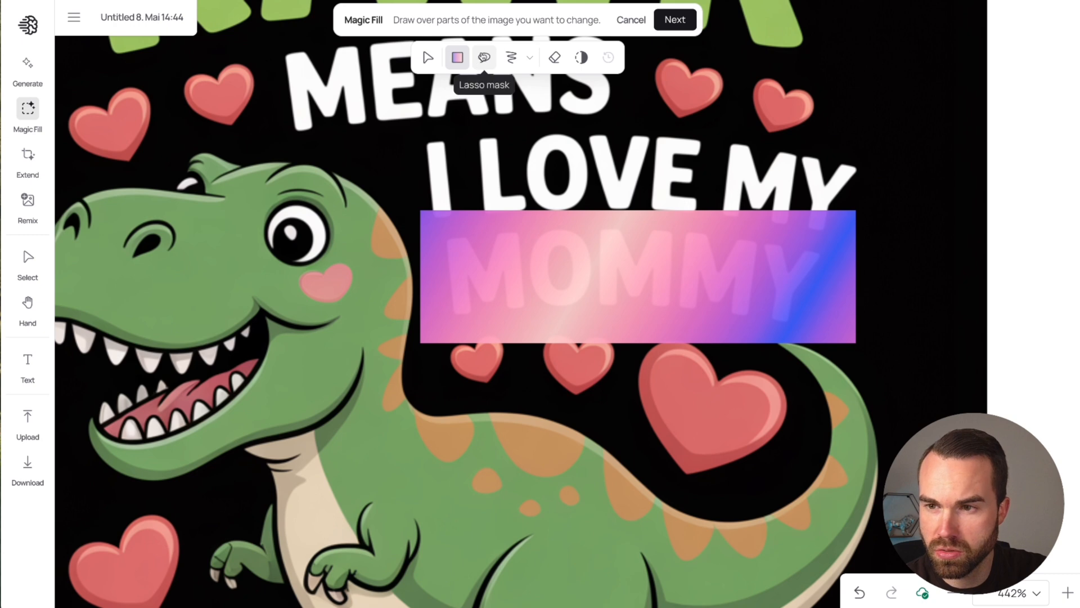
click(484, 61)
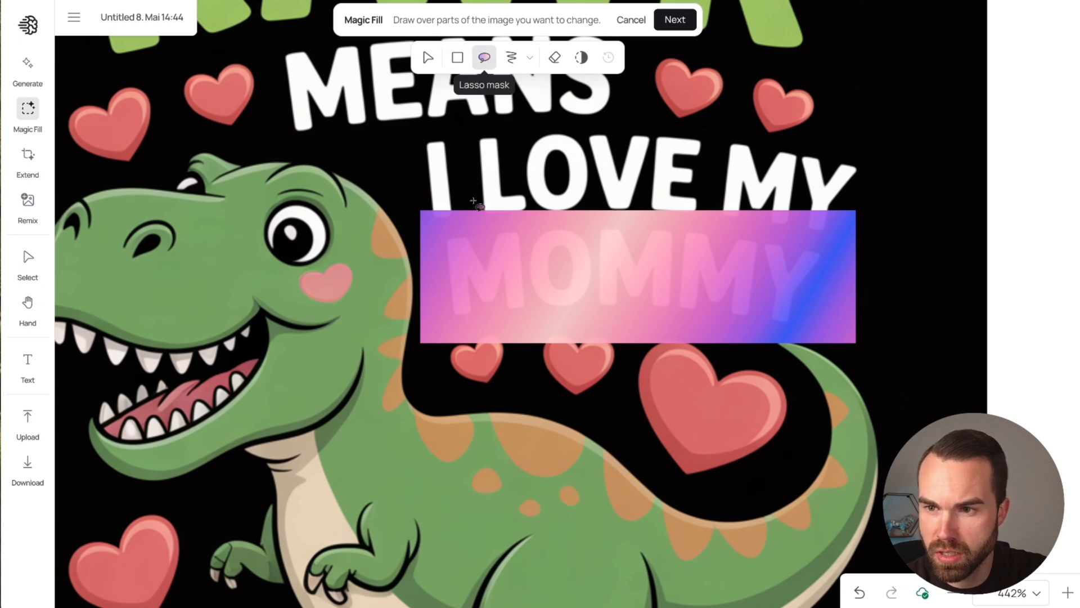
mouse_move(232, 189)
mouse_down()
mouse_move(251, 313)
mouse_move(344, 353)
mouse_move(386, 151)
mouse_move(225, 168)
mouse_up()
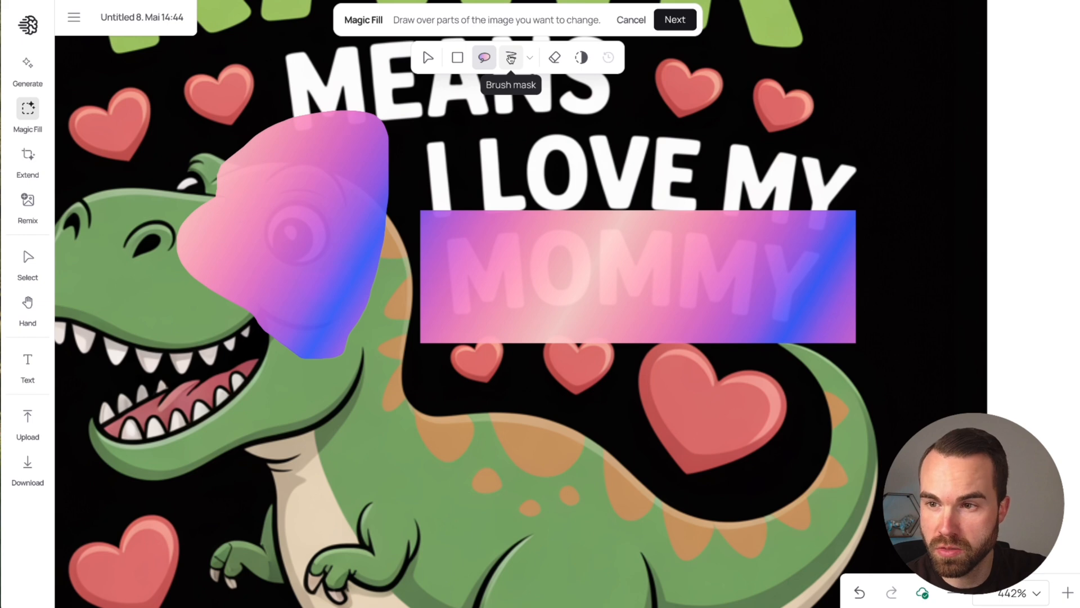
click(511, 57)
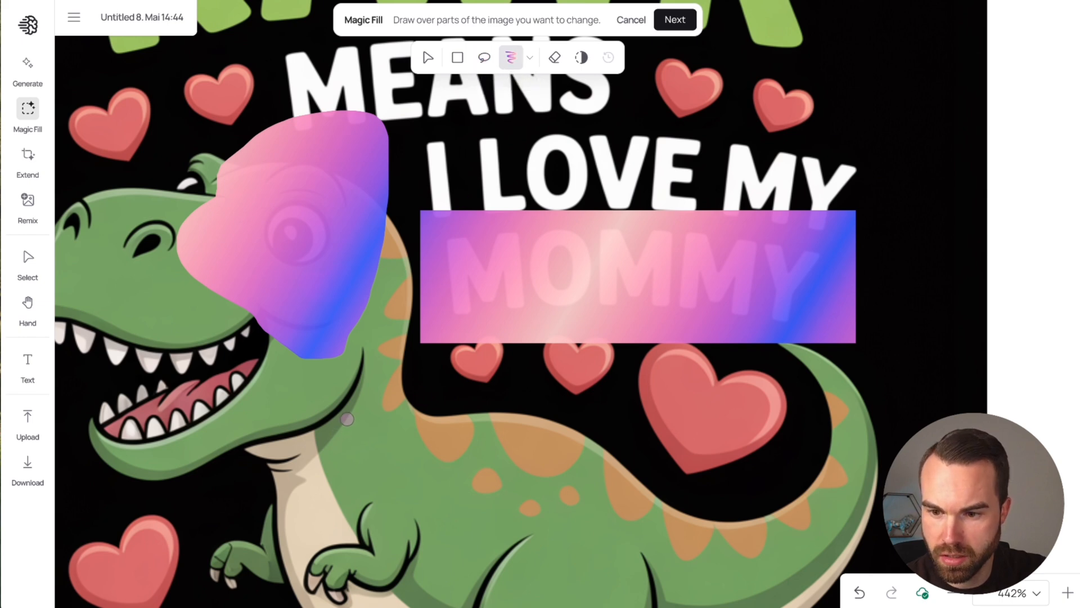
mouse_move(346, 422)
mouse_down()
mouse_move(310, 467)
mouse_move(325, 465)
mouse_move(309, 457)
mouse_move(363, 434)
mouse_move(310, 489)
mouse_move(353, 464)
mouse_move(375, 478)
mouse_move(355, 489)
mouse_move(371, 476)
mouse_move(360, 443)
mouse_up()
click(529, 58)
drag(527, 91, 578, 95)
click(530, 57)
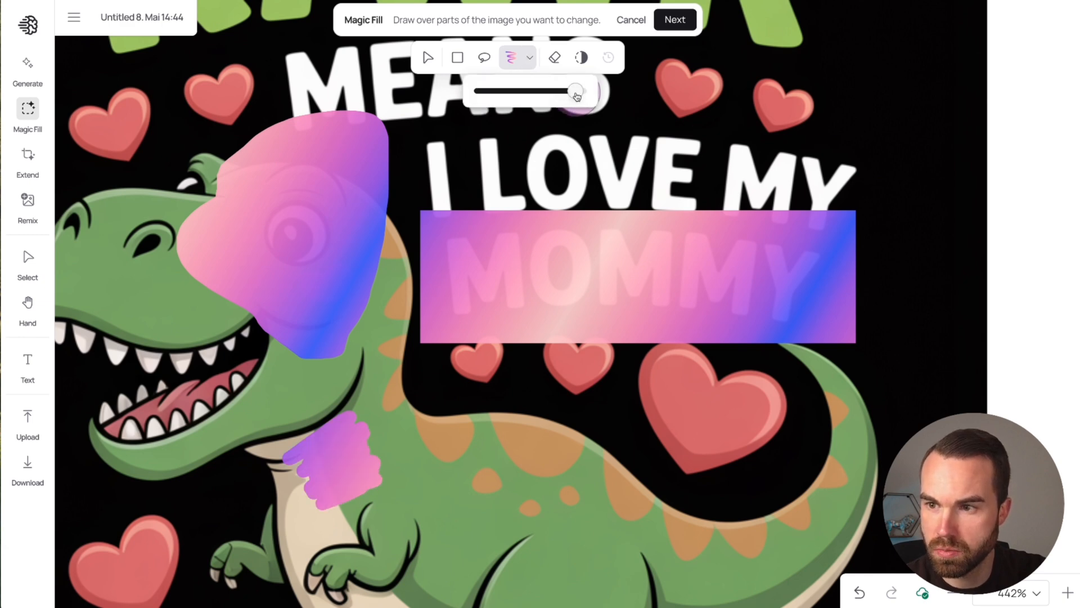
mouse_move(683, 92)
mouse_down()
mouse_move(709, 96)
mouse_move(676, 85)
mouse_move(664, 110)
mouse_move(761, 120)
mouse_move(718, 85)
mouse_move(650, 86)
mouse_move(695, 111)
mouse_move(799, 112)
mouse_up()
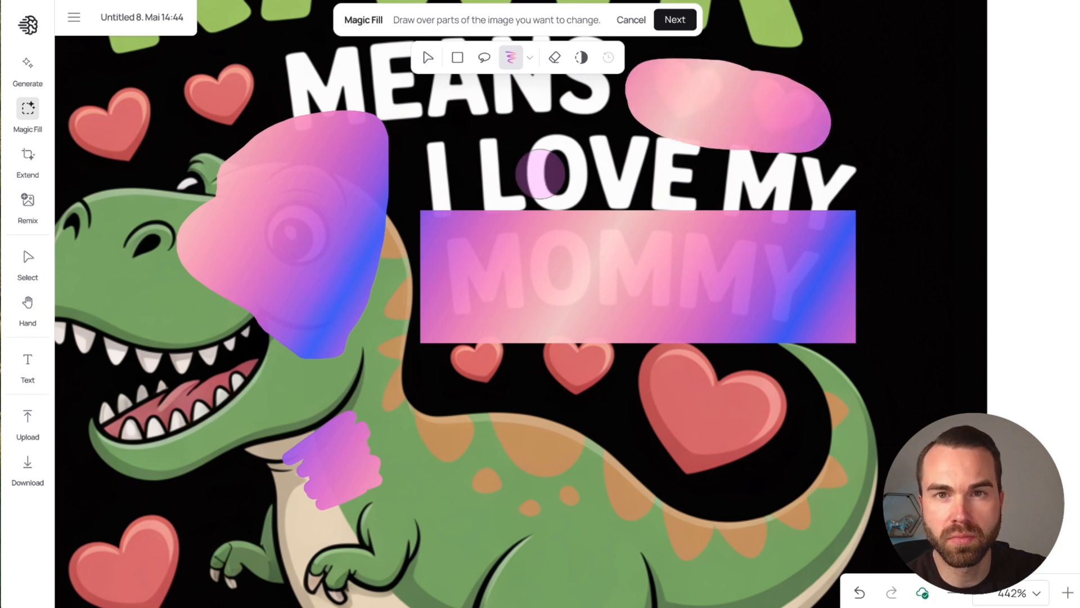
click(630, 21)
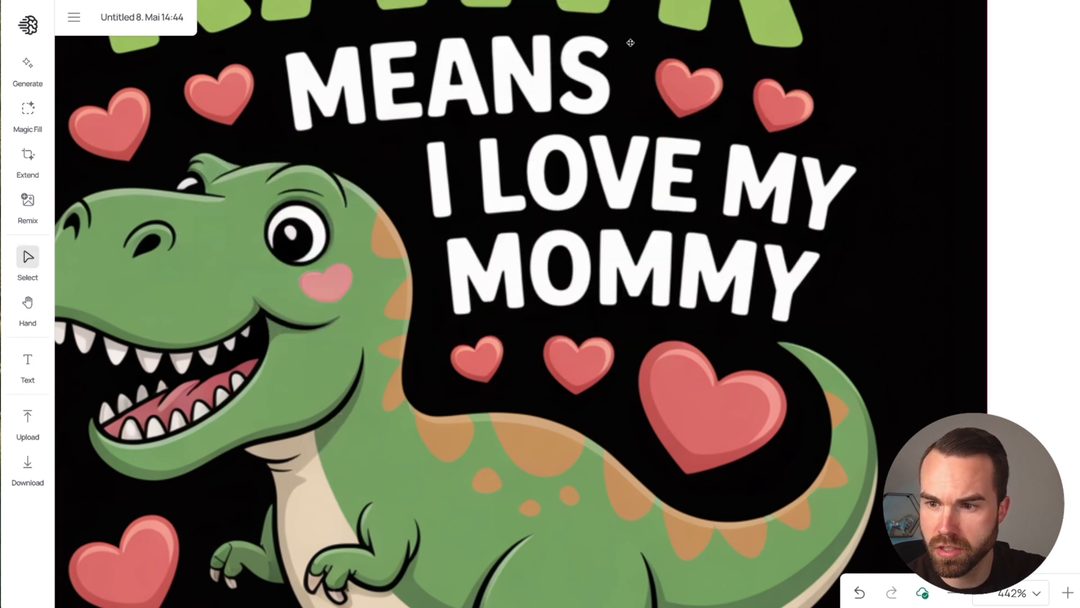
Step: Start Magic Fill on the fourth design and mask the word "MOMMY" with a lasso outline
click(28, 111)
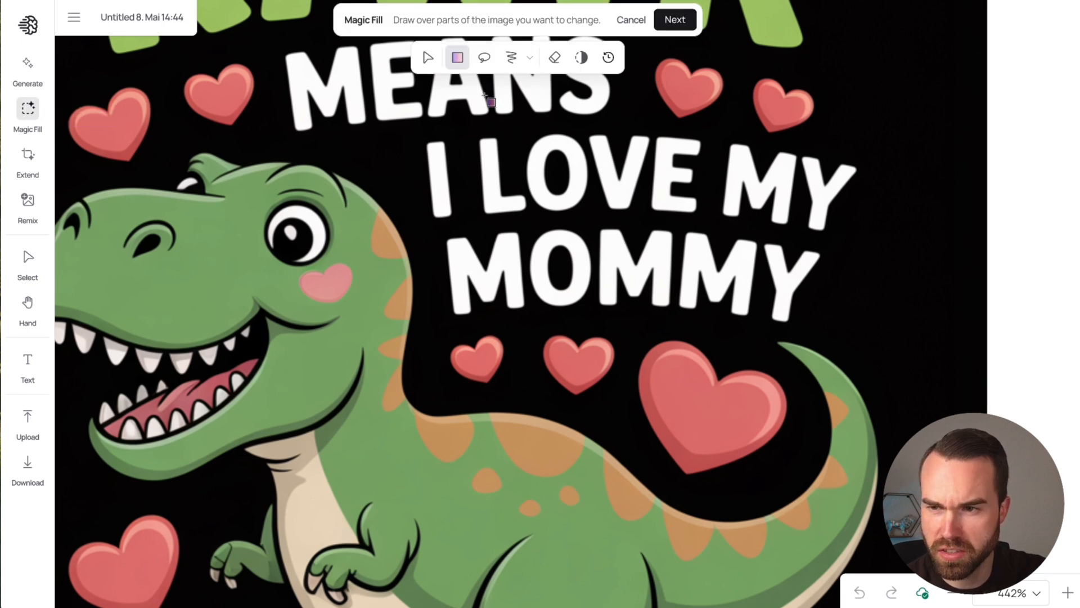
click(483, 57)
scroll(900, 349, down, 3)
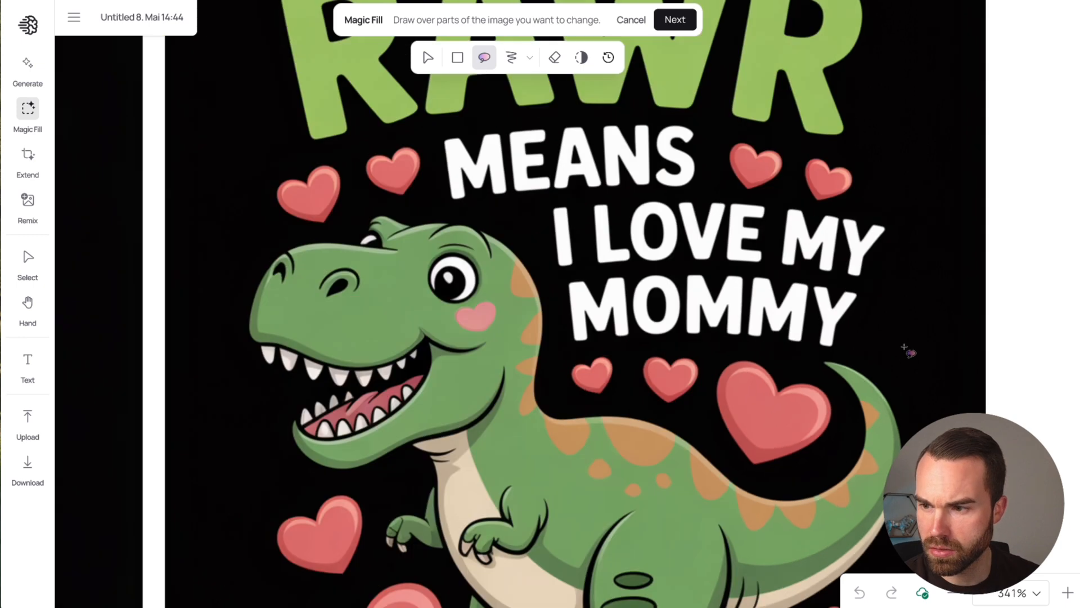
scroll(880, 335, up, 5)
scroll(880, 335, up, 3)
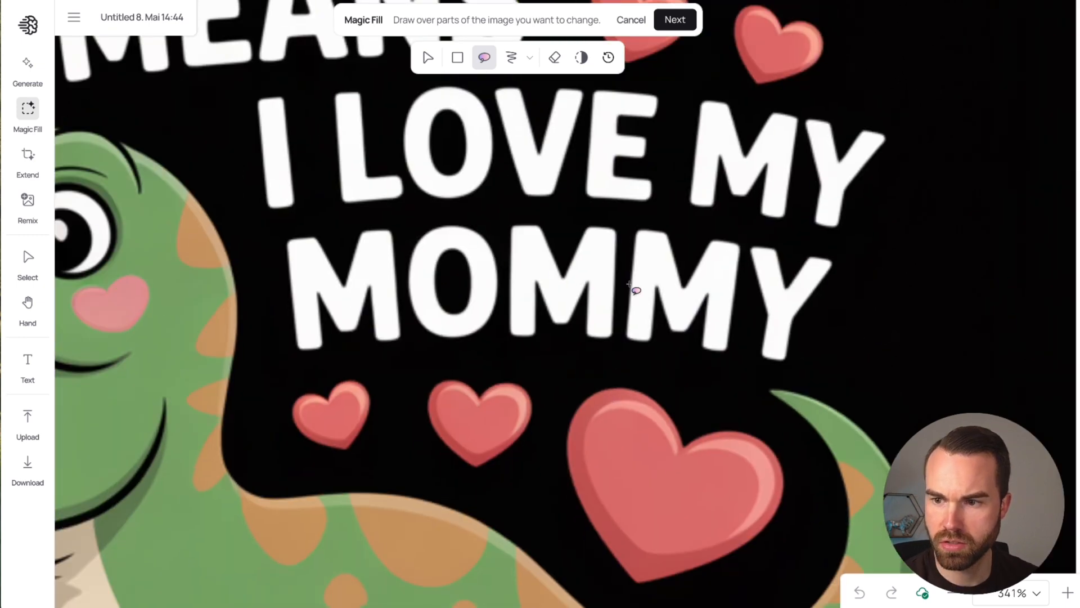
mouse_move(525, 211)
mouse_down()
mouse_move(285, 230)
mouse_move(275, 268)
mouse_move(286, 356)
mouse_move(339, 365)
mouse_move(554, 358)
mouse_move(840, 288)
mouse_move(849, 258)
mouse_move(752, 231)
mouse_move(526, 213)
mouse_up()
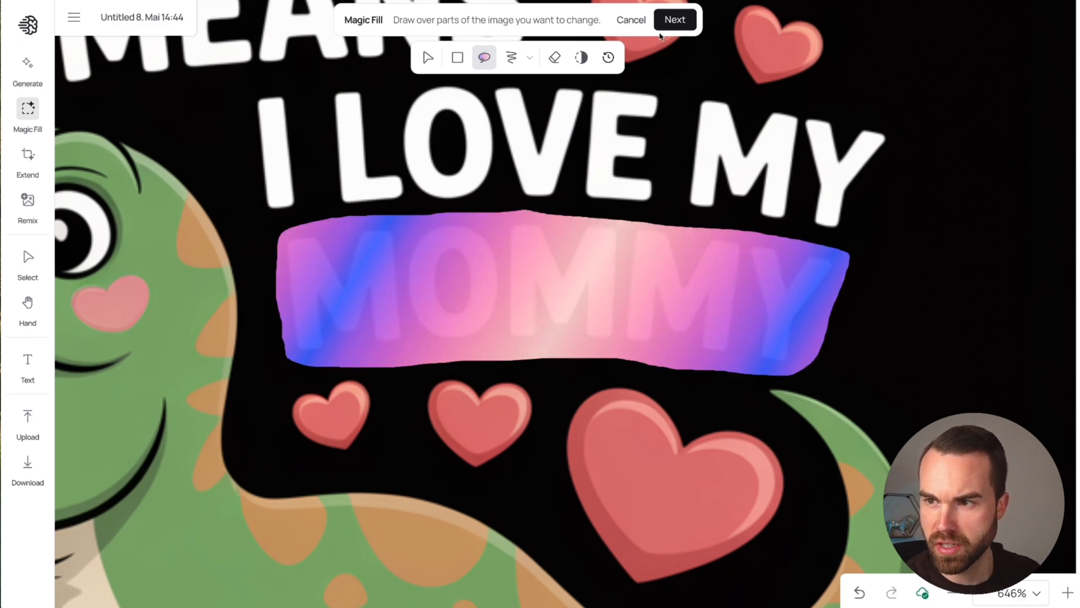
Step: Run Magic Fill on the masked word with the prompt replace "mommy" with "daddy" and inspect the edited design
click(675, 19)
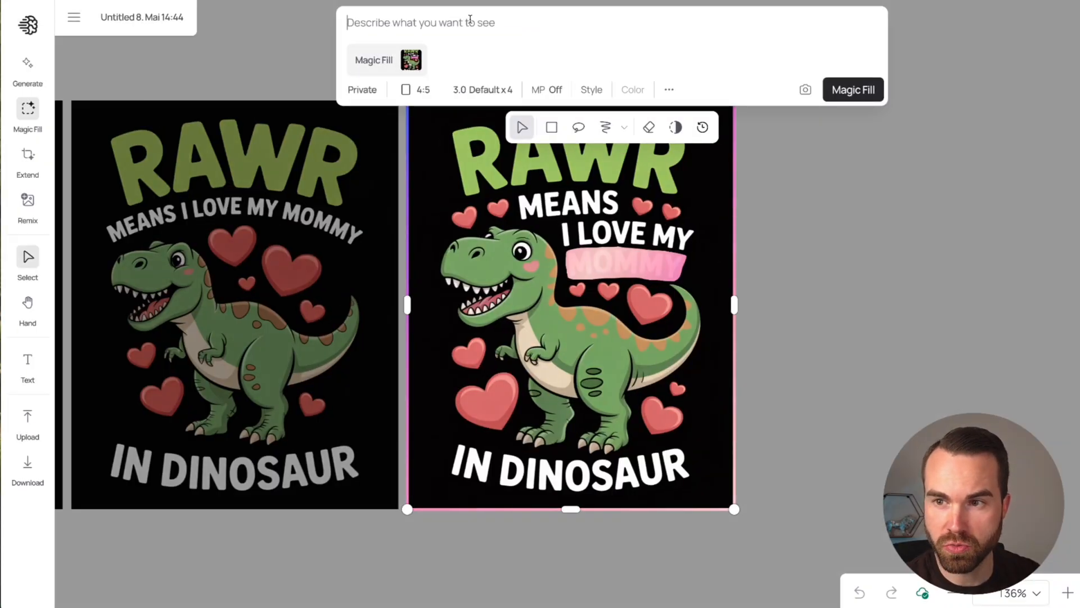
text(replace "mommy" with "daddy")
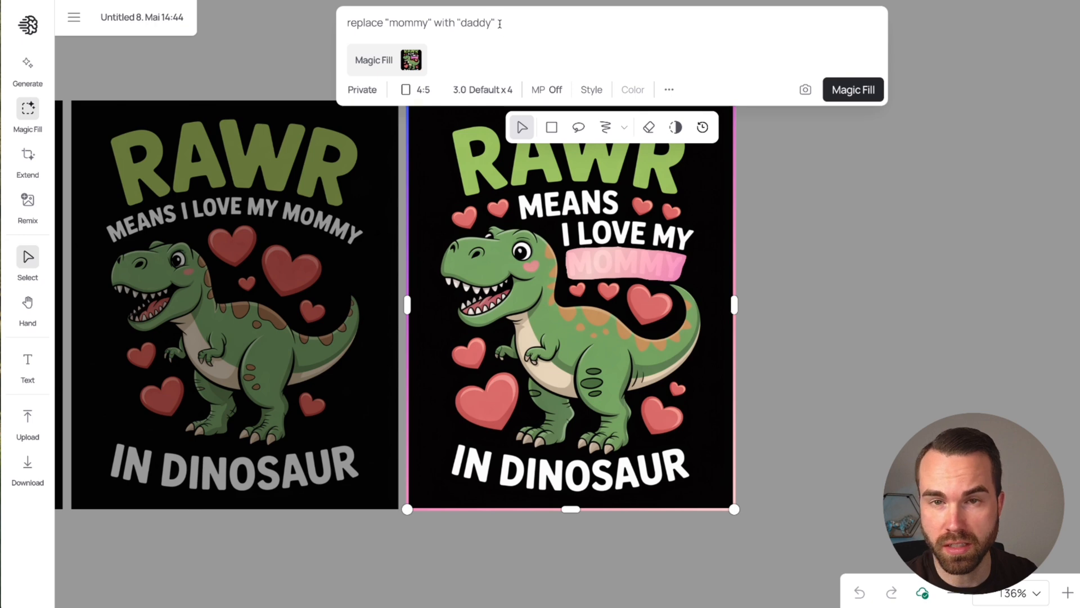
click(855, 92)
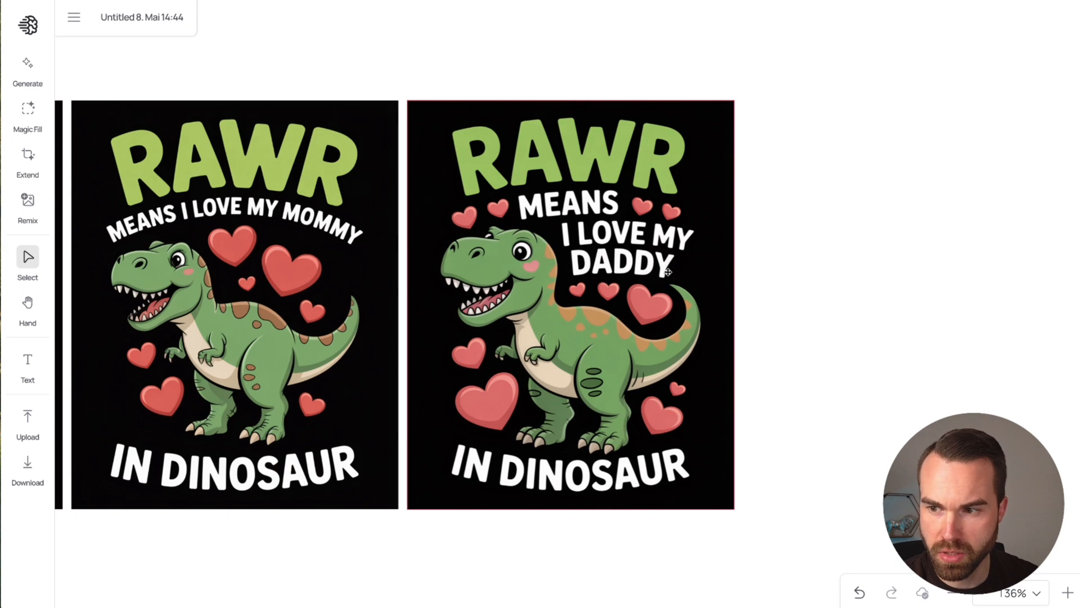
scroll(676, 278, up, 3)
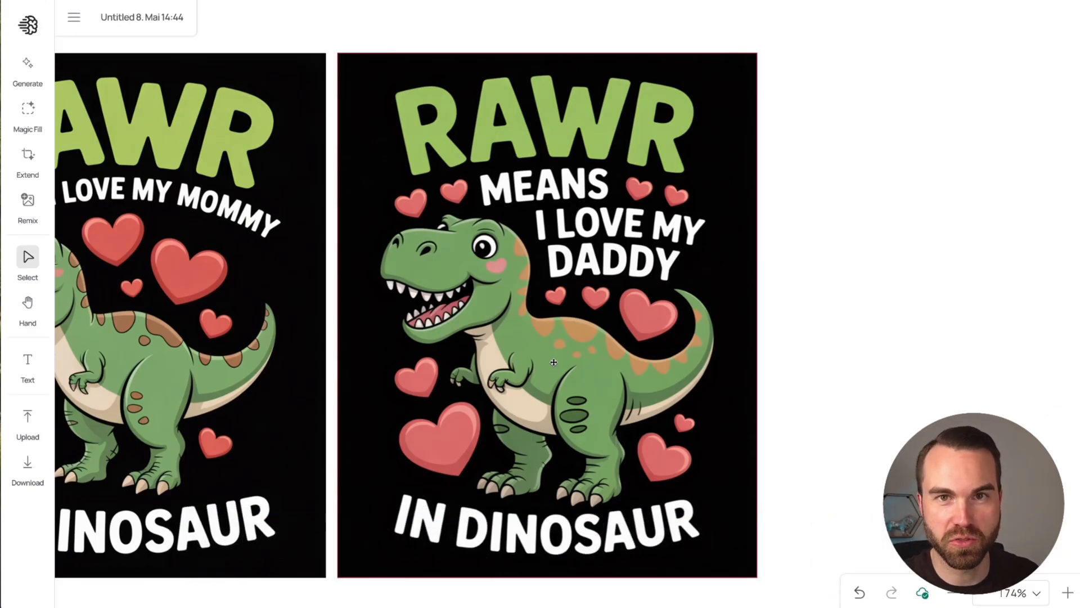
scroll(554, 362, down, 1)
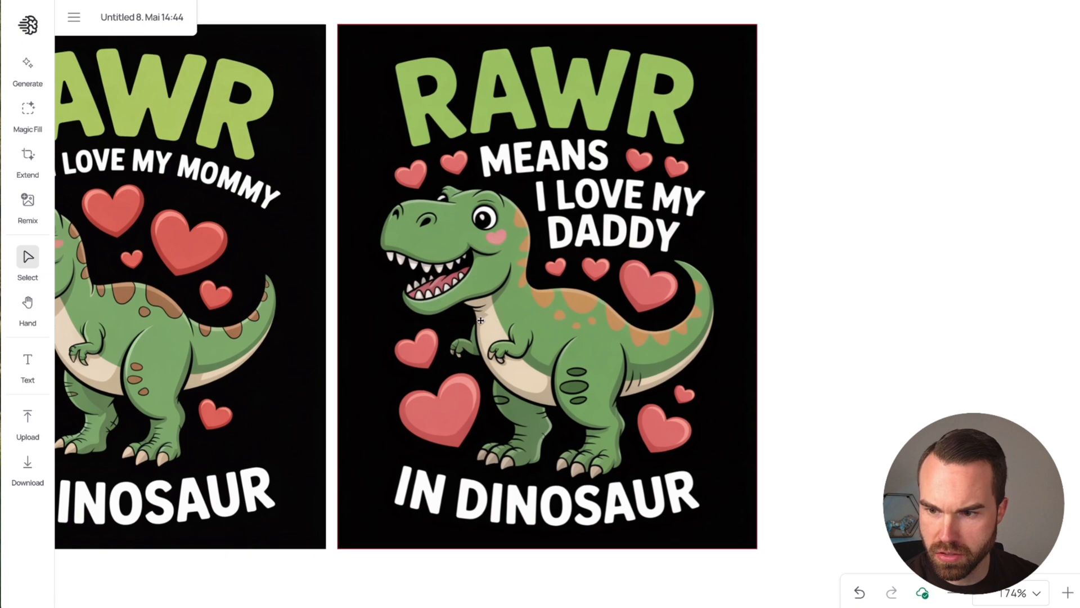
Step: Start Magic Fill on the daddy design and lasso a mask around the dinosaur's arms and the two hearts in front of it
scroll(477, 326, up, 1)
scroll(477, 326, up, 6)
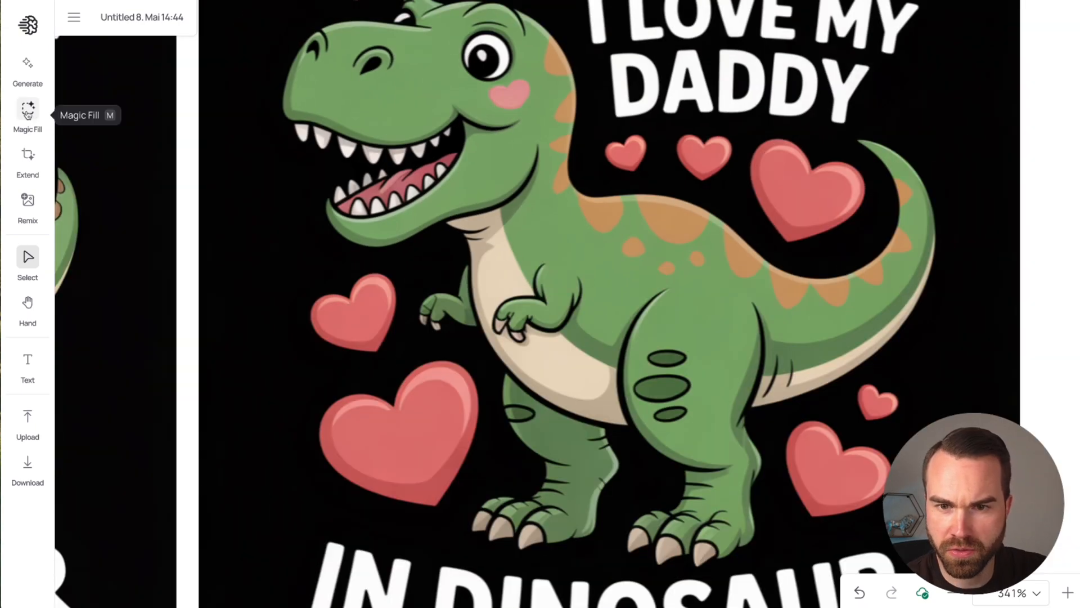
click(28, 110)
click(485, 60)
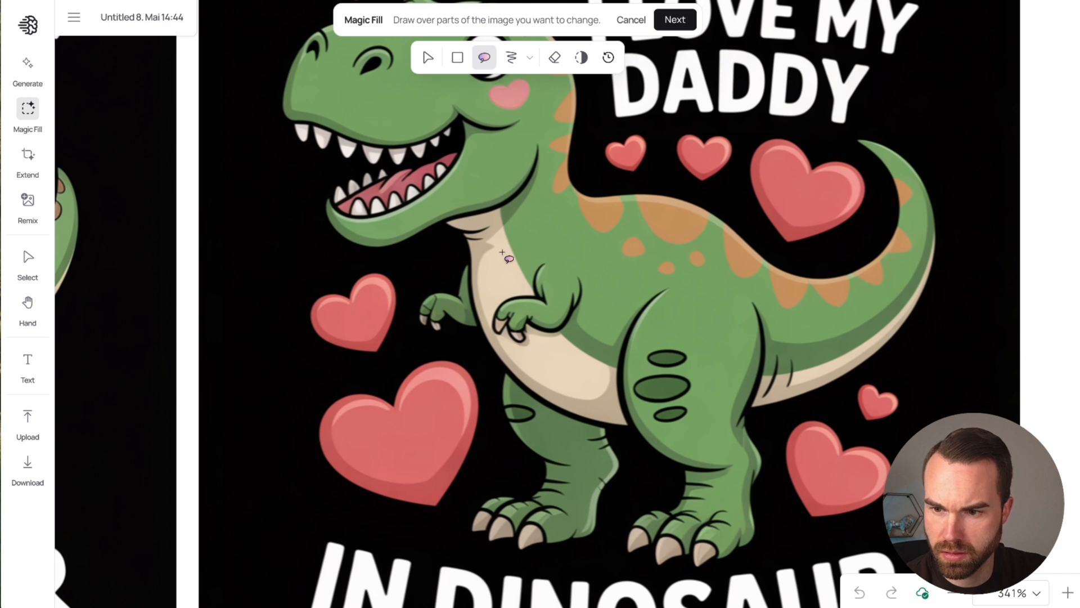
drag(494, 253, 319, 272)
mouse_move(289, 378)
mouse_down()
mouse_move(329, 499)
mouse_move(373, 523)
mouse_move(436, 521)
mouse_move(485, 454)
mouse_move(510, 361)
mouse_move(565, 335)
mouse_move(584, 288)
mouse_up()
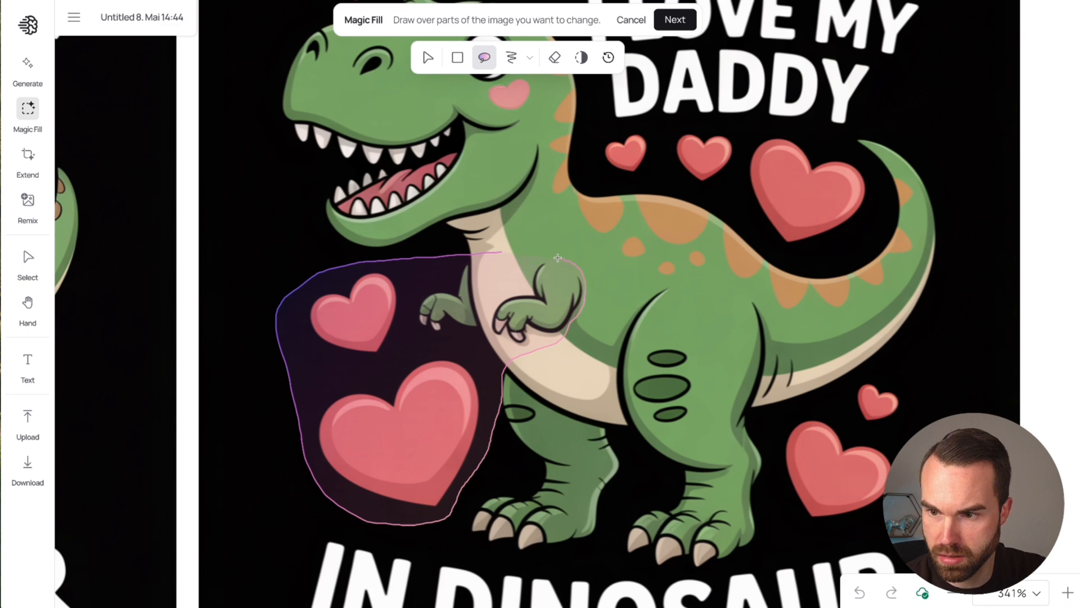
drag(493, 250, 490, 251)
click(674, 20)
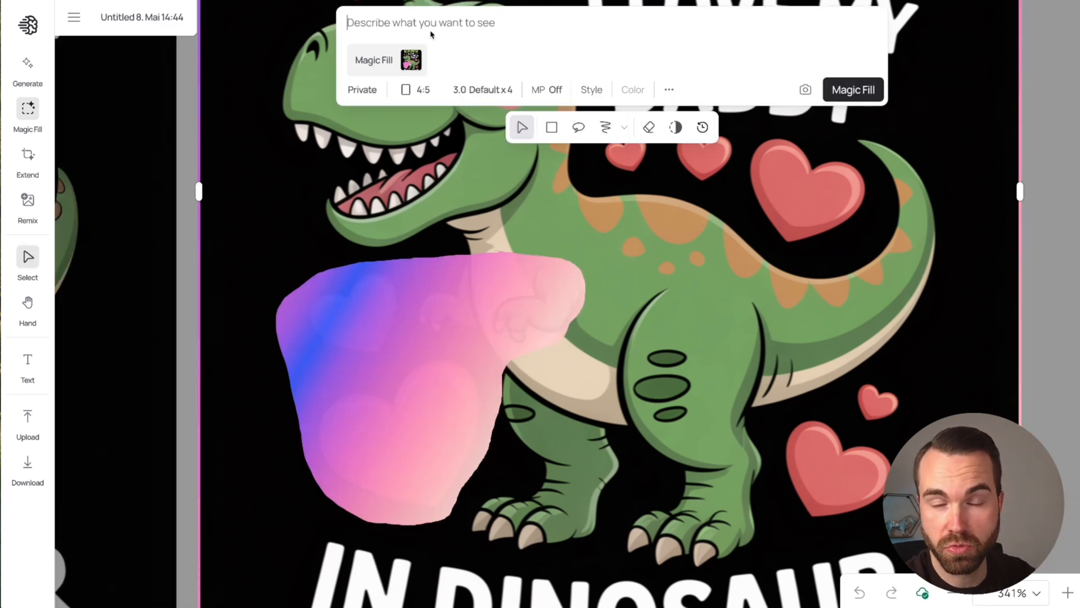
Step: Run Magic Fill on the masked area with the prompt "the dinosaur has to hold a big red heart" and inspect the edited design
text(the)
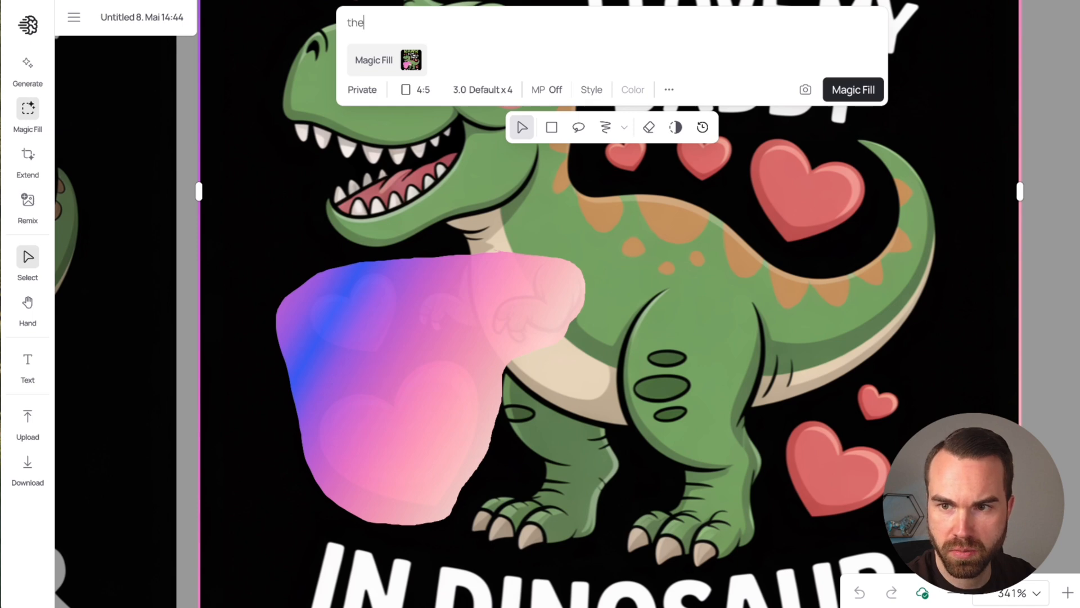
text( dinosaur has)
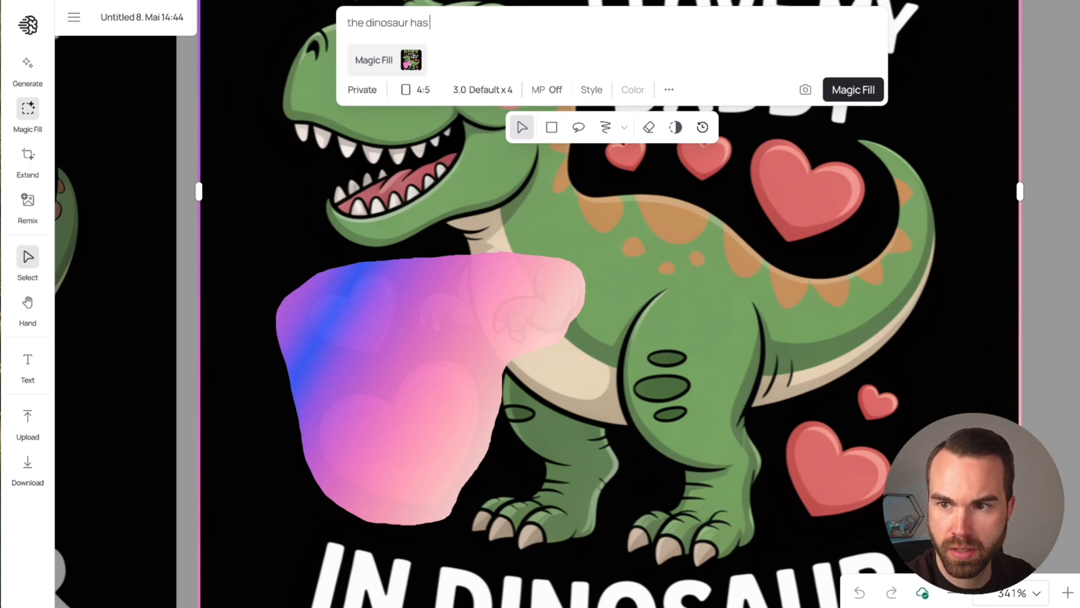
text( to hold a big )
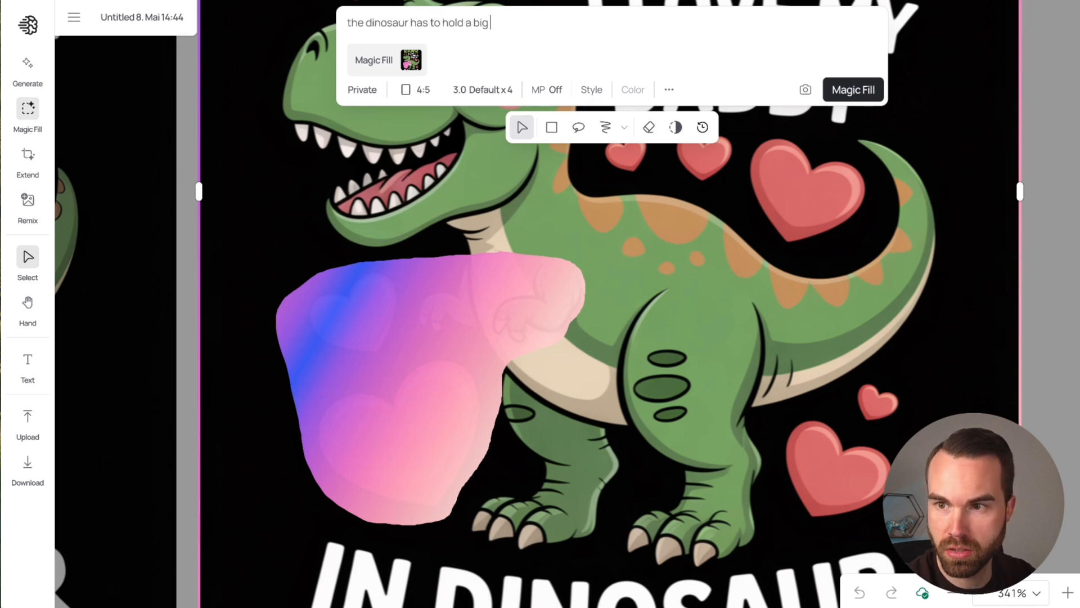
text(red heart)
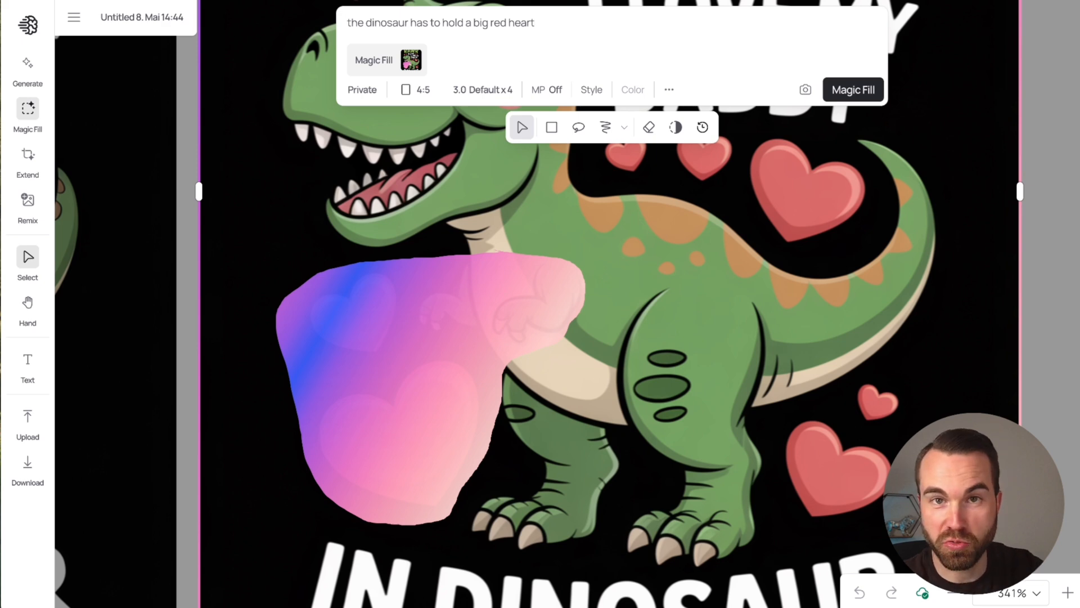
click(852, 90)
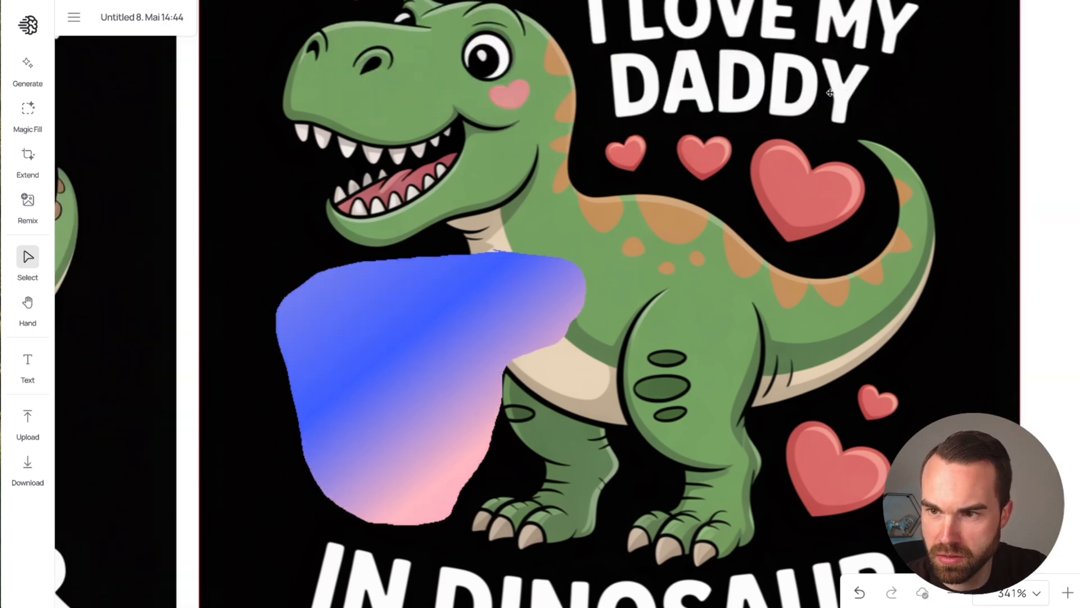
scroll(602, 272, down, 5)
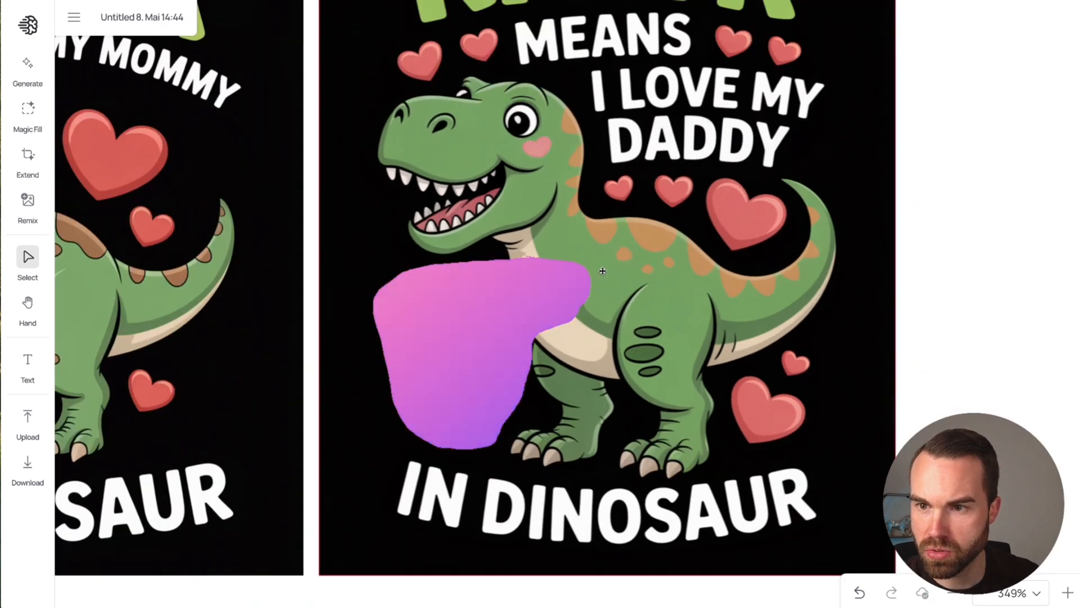
scroll(602, 270, down, 2)
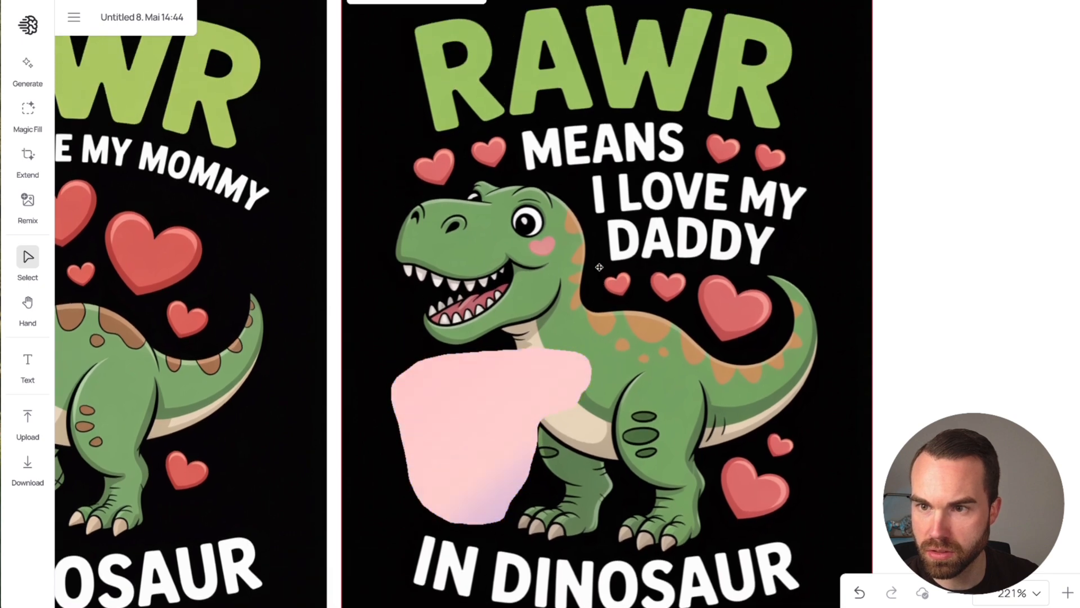
scroll(599, 268, up, 1)
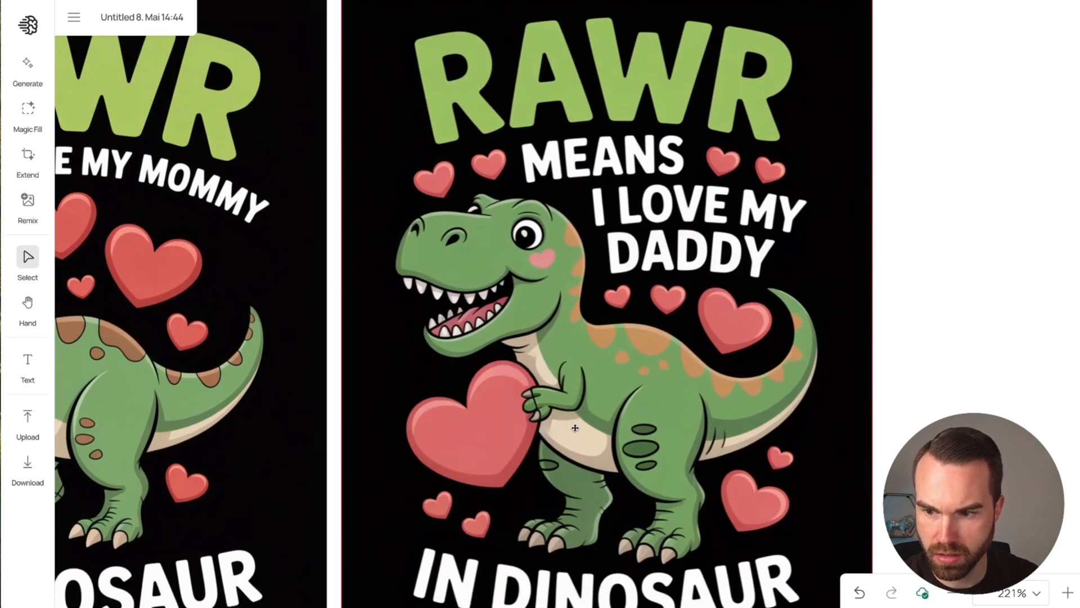
scroll(575, 428, down, 2)
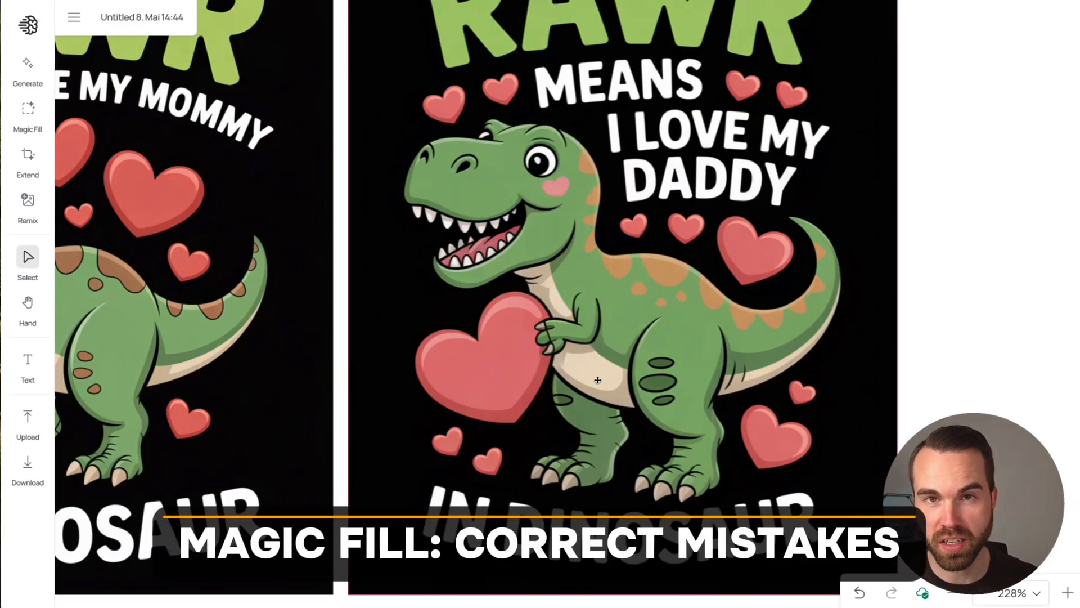
Step: Start Magic Fill again and brush a mask over the dinosaur's hand where it touches the big heart
scroll(547, 345, up, 8)
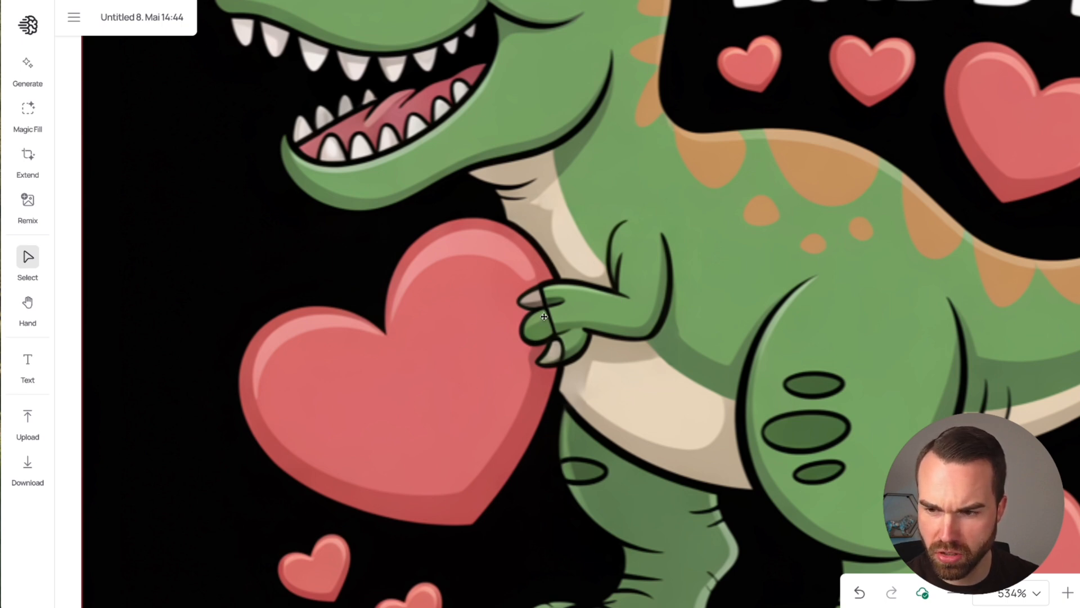
click(28, 108)
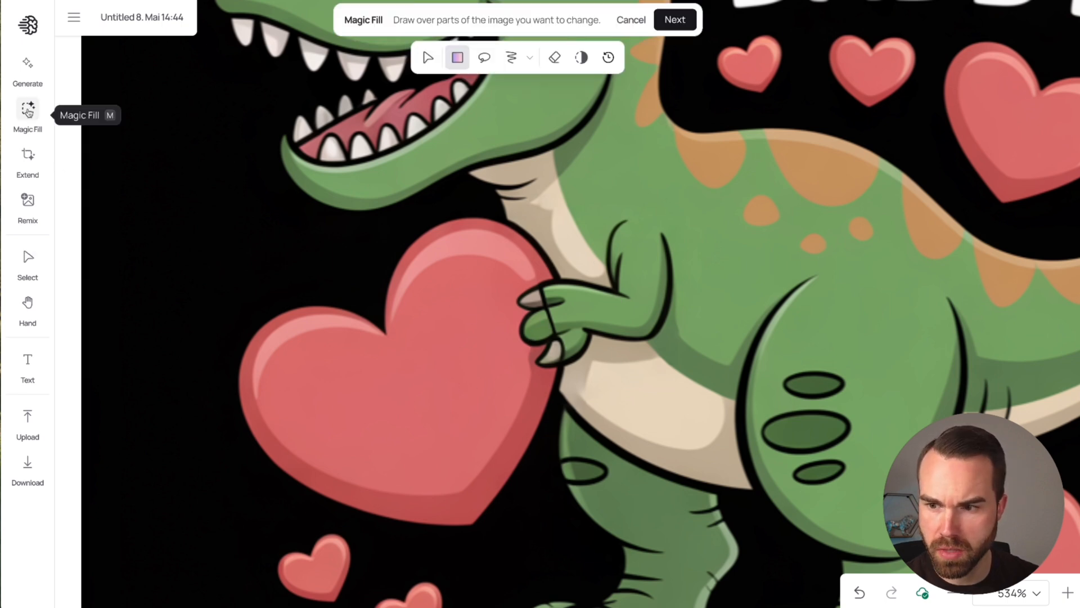
click(515, 59)
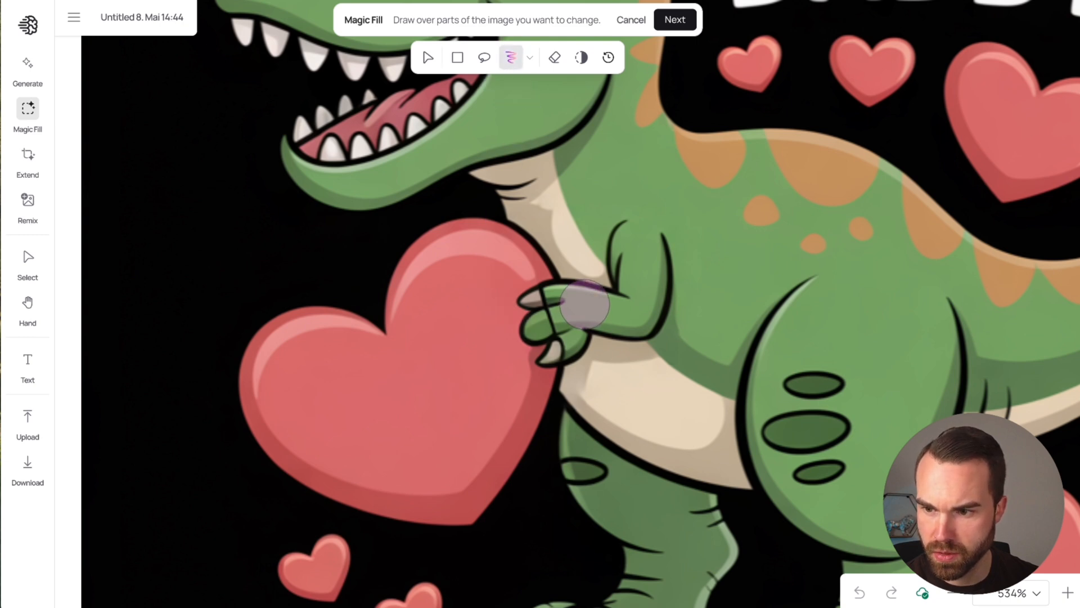
mouse_move(584, 303)
mouse_down()
mouse_move(555, 297)
mouse_move(523, 309)
mouse_move(519, 336)
mouse_move(530, 347)
mouse_move(569, 344)
mouse_up()
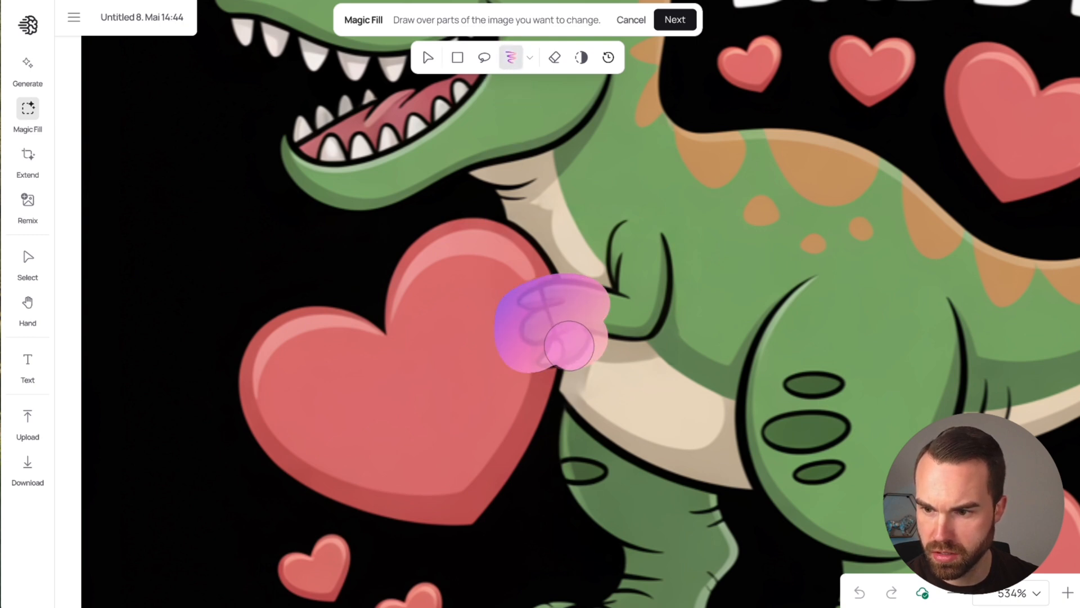
click(675, 19)
Step: Replace the prompt with "a dinosaur claw", run Magic Fill on the masked hand, and inspect the redrawn claw
drag(578, 33, 335, 29)
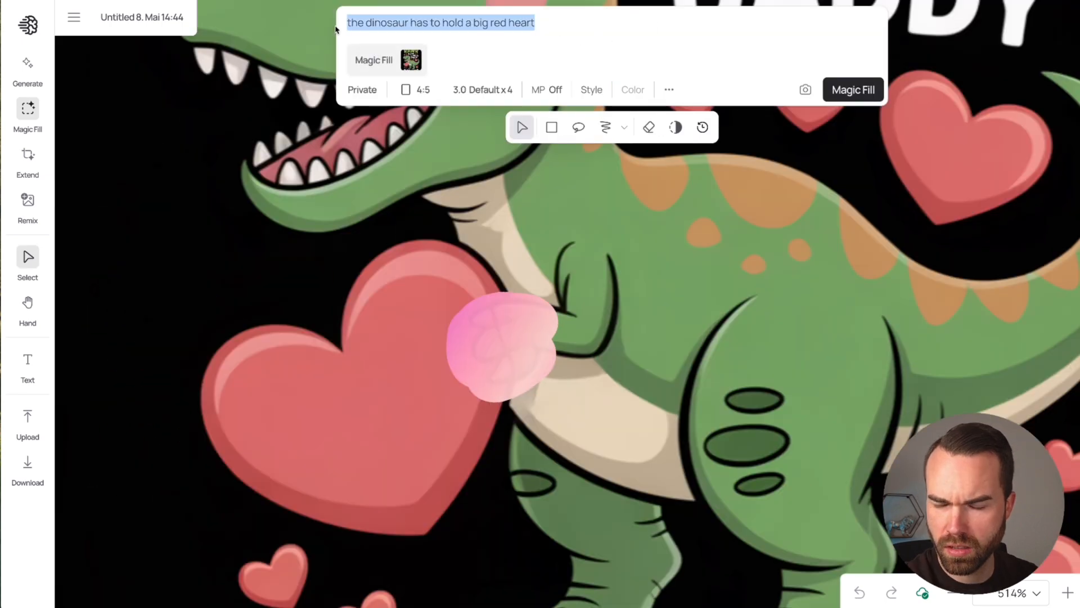
text(a dinos)
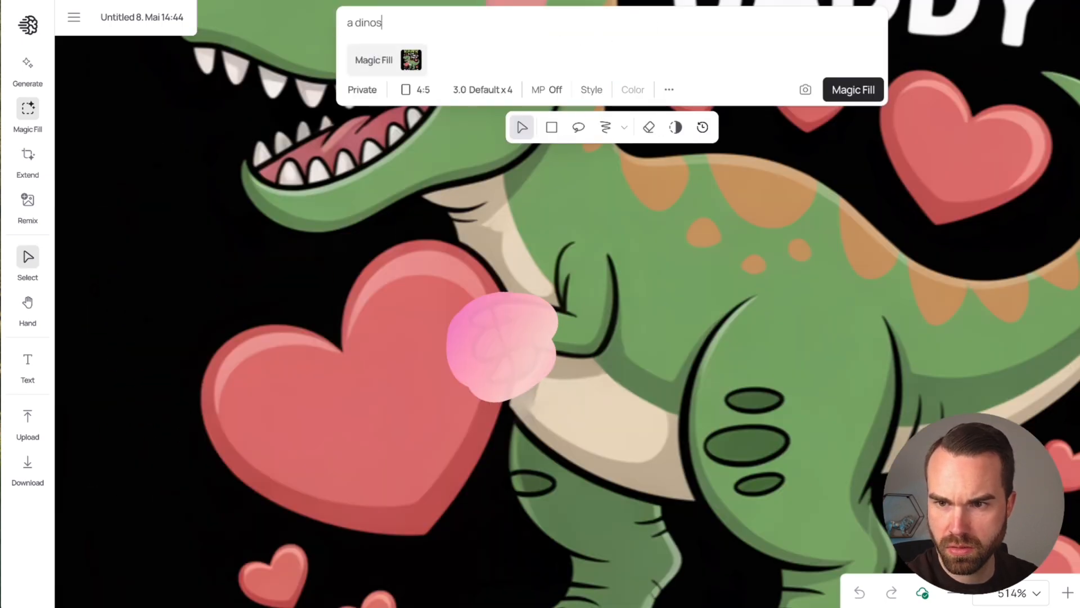
text(aur claw)
click(851, 93)
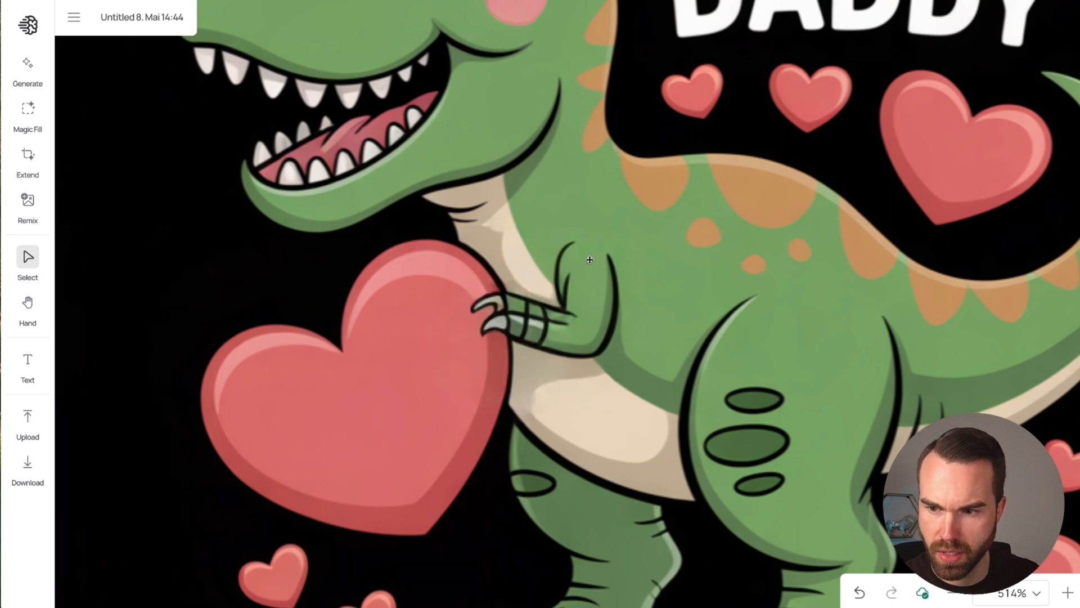
scroll(589, 259, down, 1)
scroll(545, 293, up, 1)
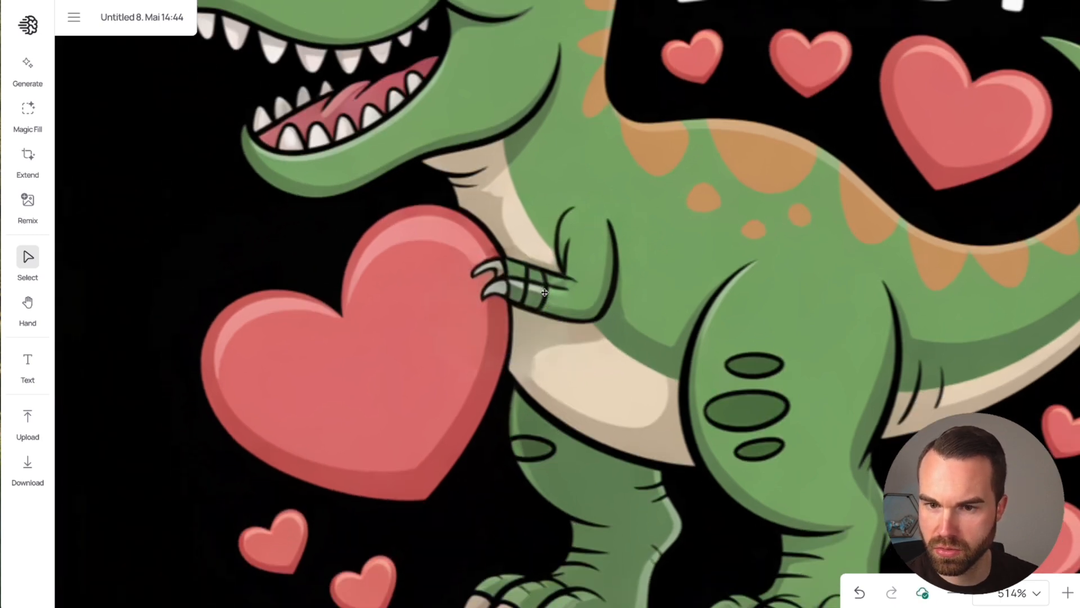
Step: Start another Magic Fill and lasso a mask around the whole big heart and the dinosaur's arm
click(27, 110)
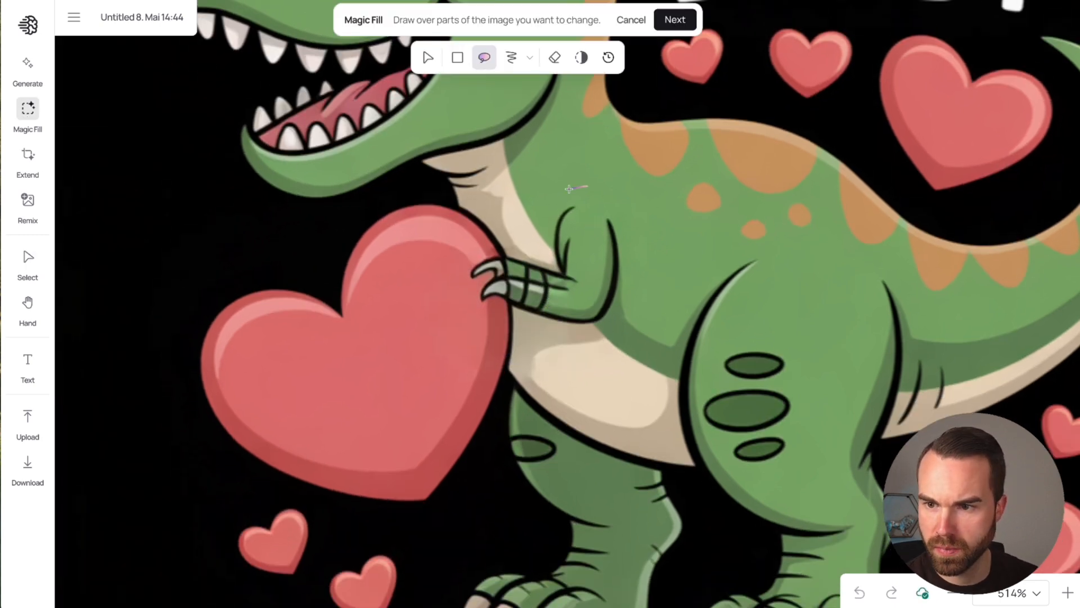
mouse_move(587, 187)
mouse_down()
mouse_move(401, 187)
mouse_move(183, 248)
mouse_move(185, 471)
mouse_move(451, 524)
mouse_move(582, 191)
mouse_up()
click(675, 20)
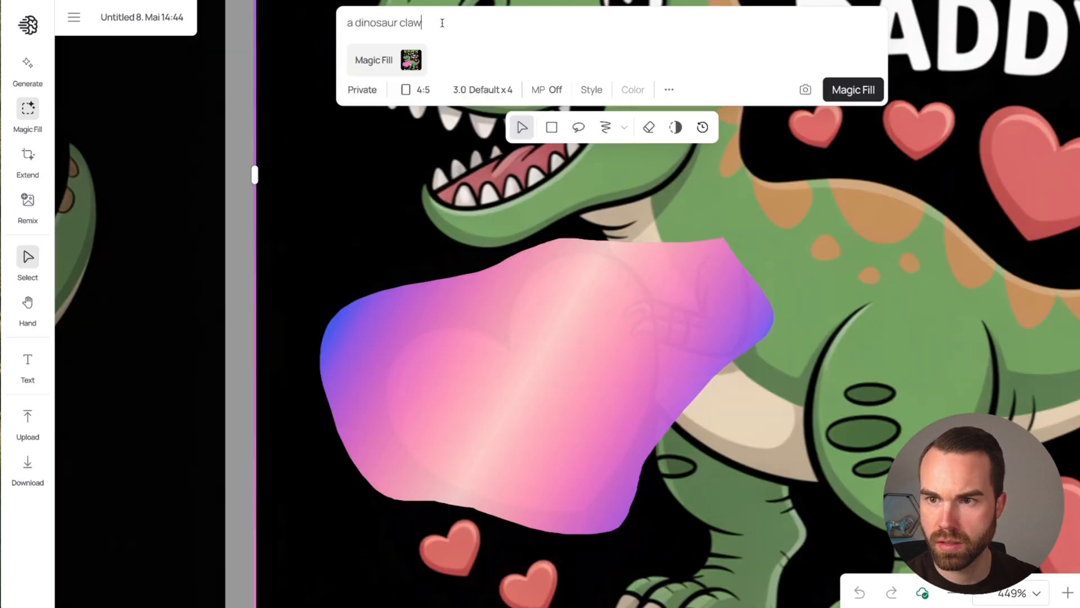
Step: Run Magic Fill with the prompt "the dinosaur has to hold a big red heart with both hands" and inspect the whole design
drag(441, 22, 326, 19)
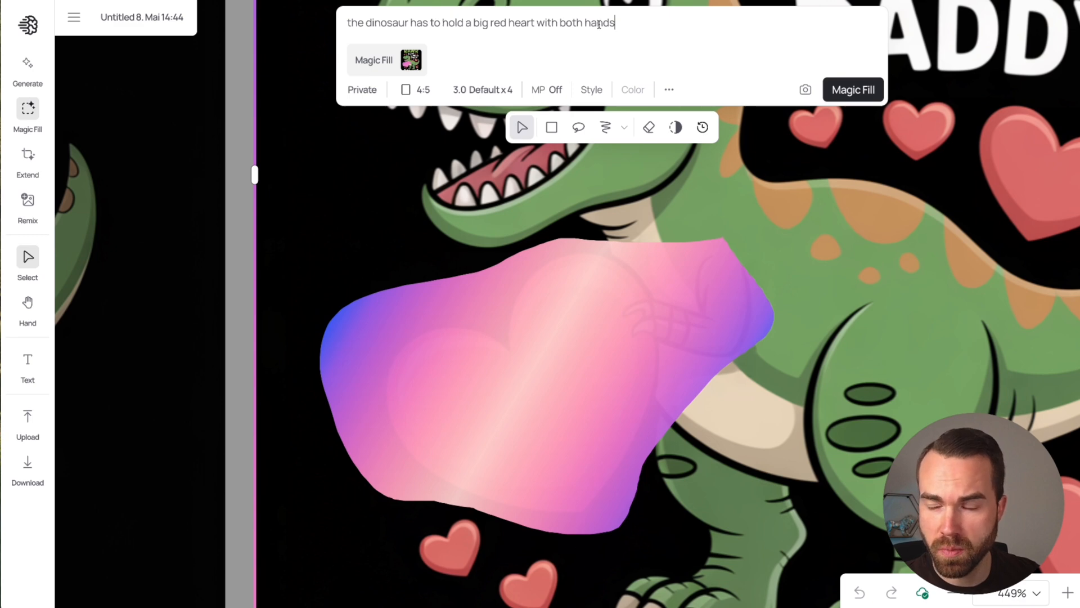
click(854, 87)
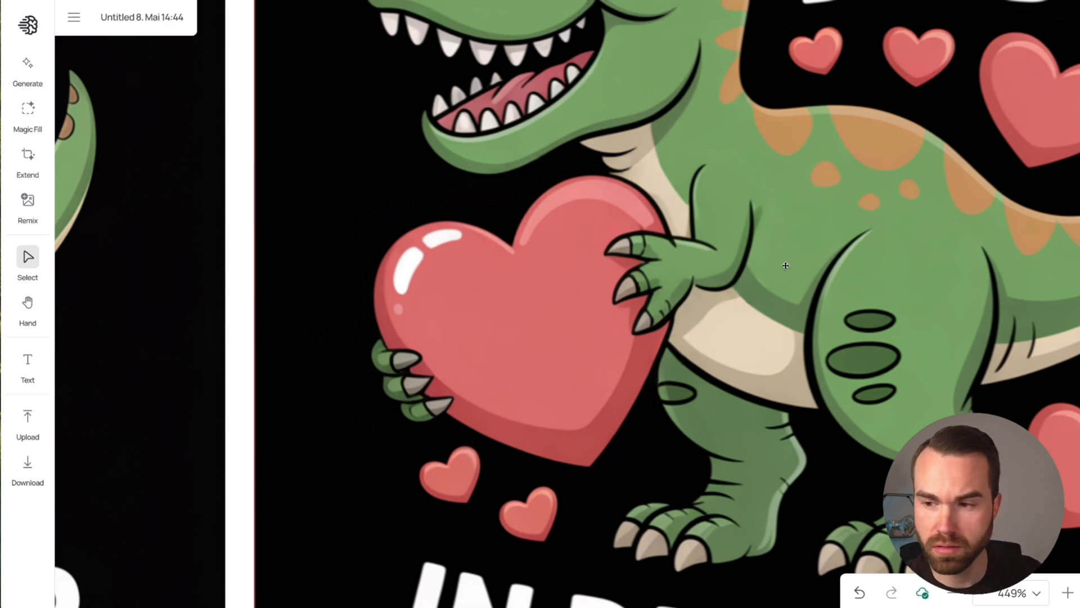
scroll(697, 190, down, 5)
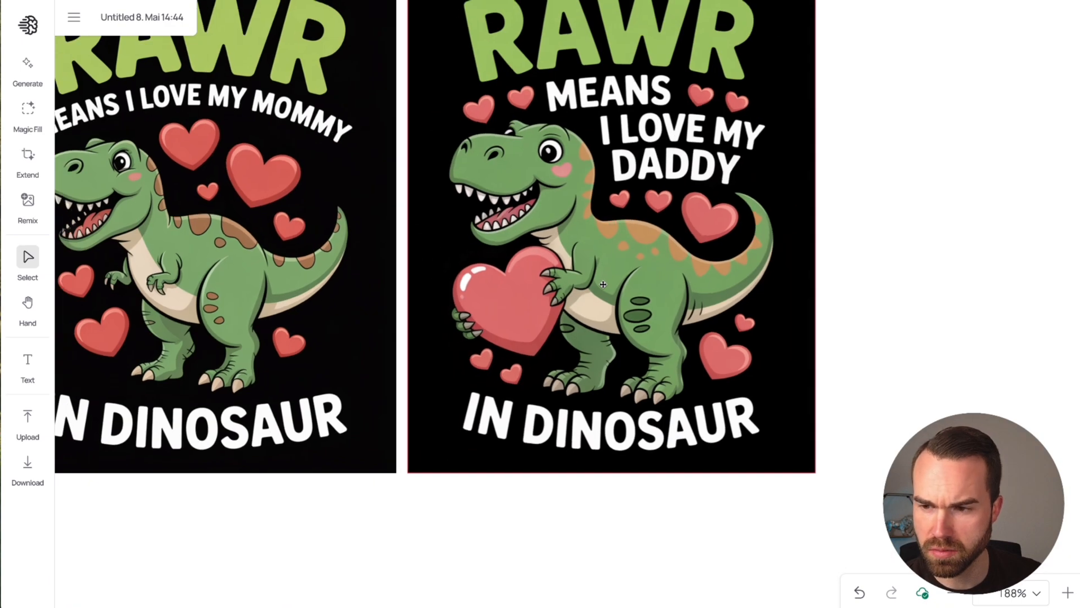
scroll(617, 226, up, 2)
scroll(547, 313, down, 3)
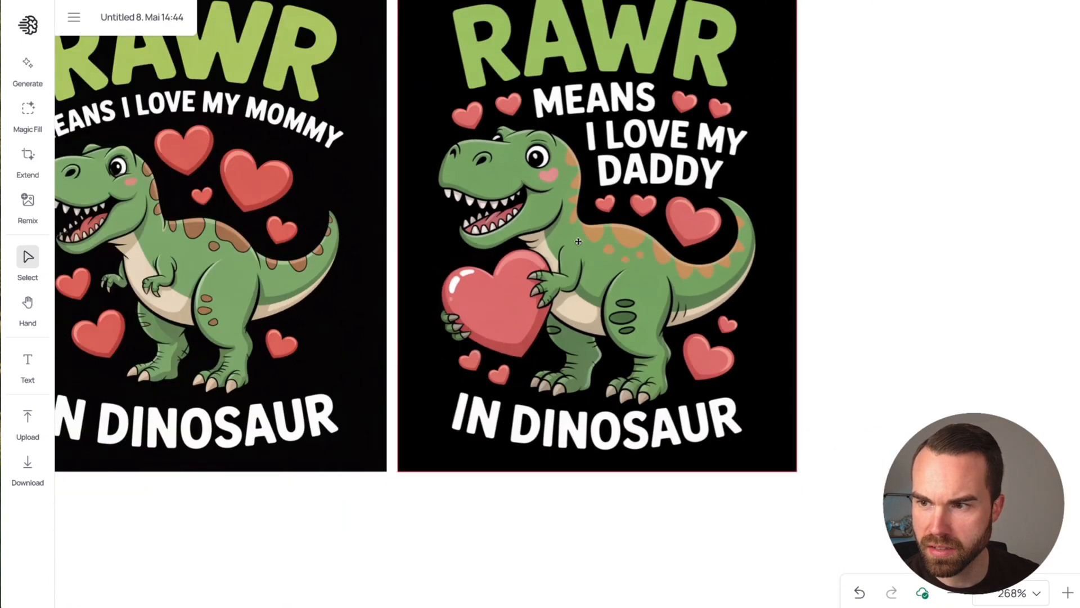
scroll(683, 193, down, 4)
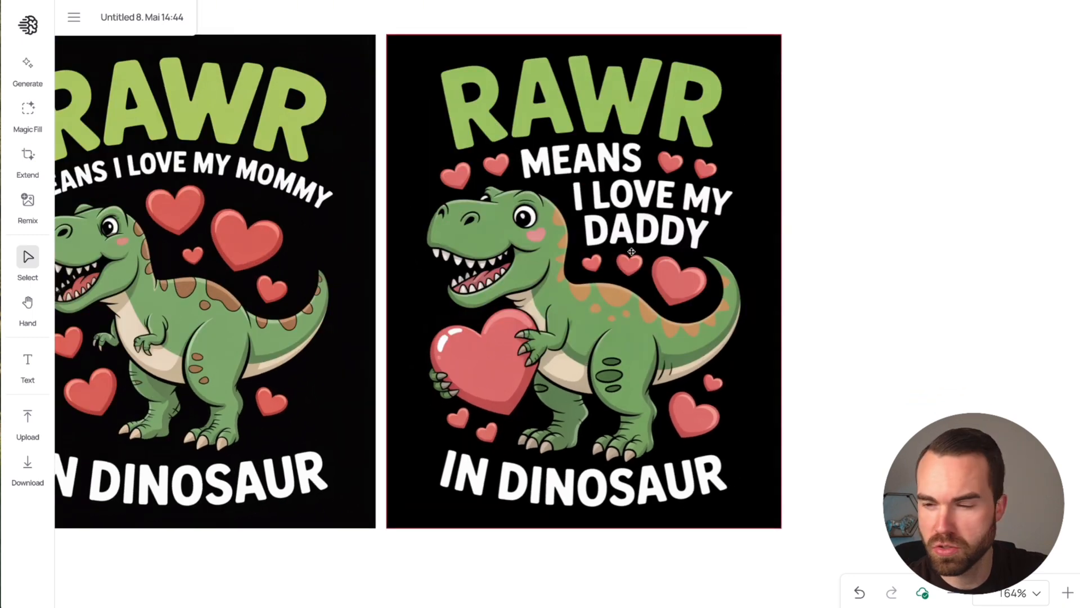
click(614, 226)
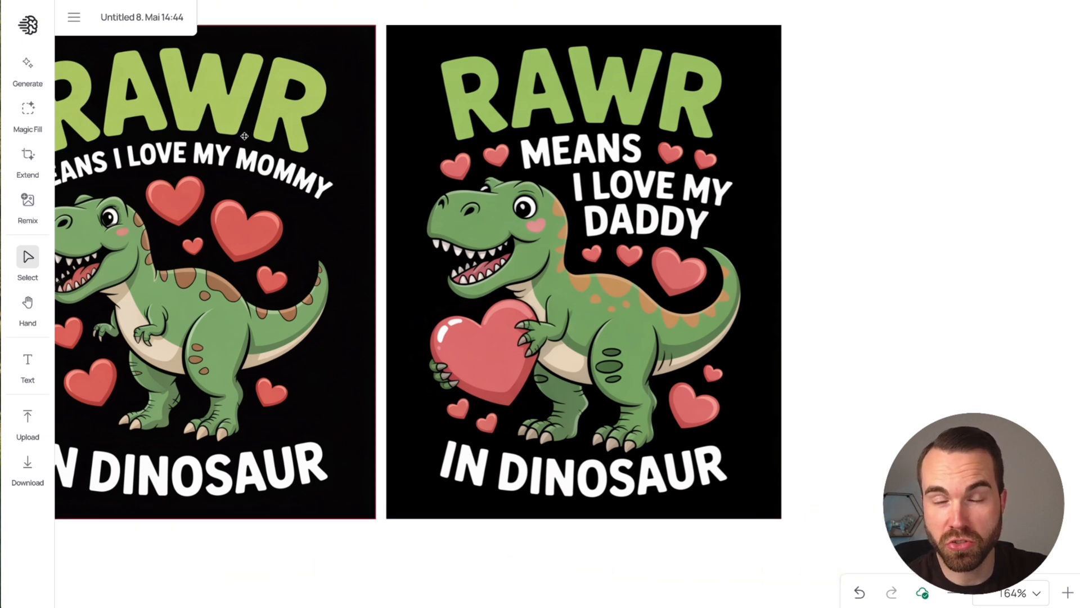
click(28, 63)
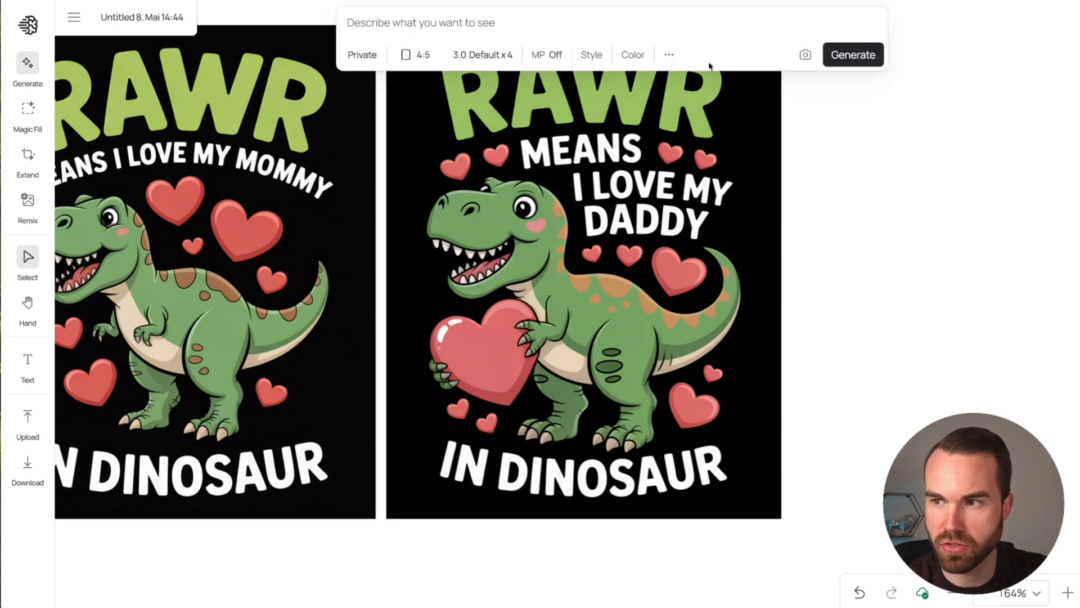
click(28, 109)
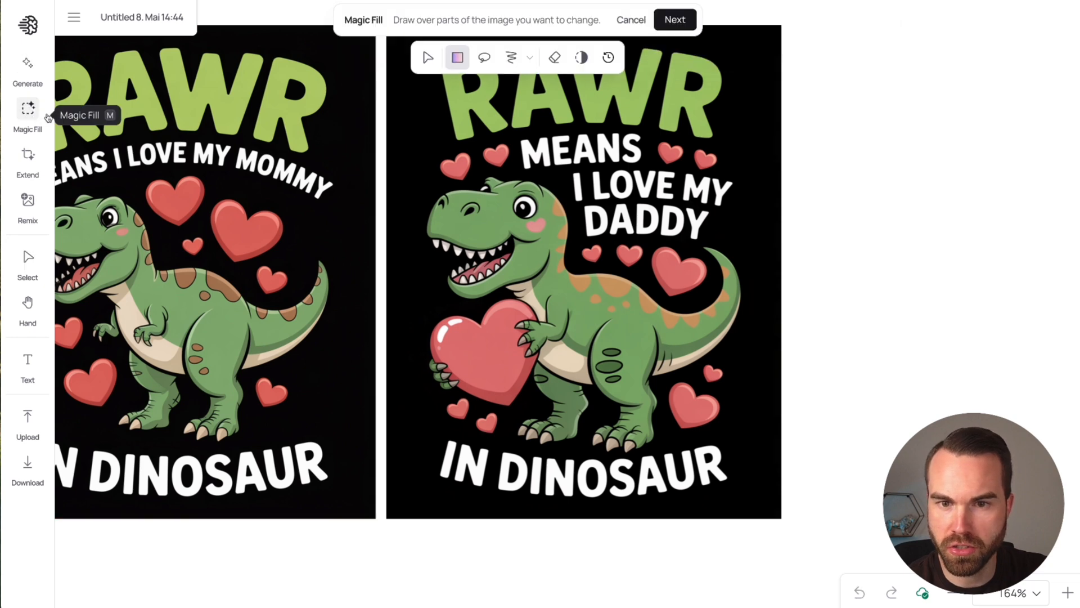
Step: Start Extend on the daddy design and enlarge its frame beyond the image's right and bottom edges to a 15:16 ratio
click(28, 157)
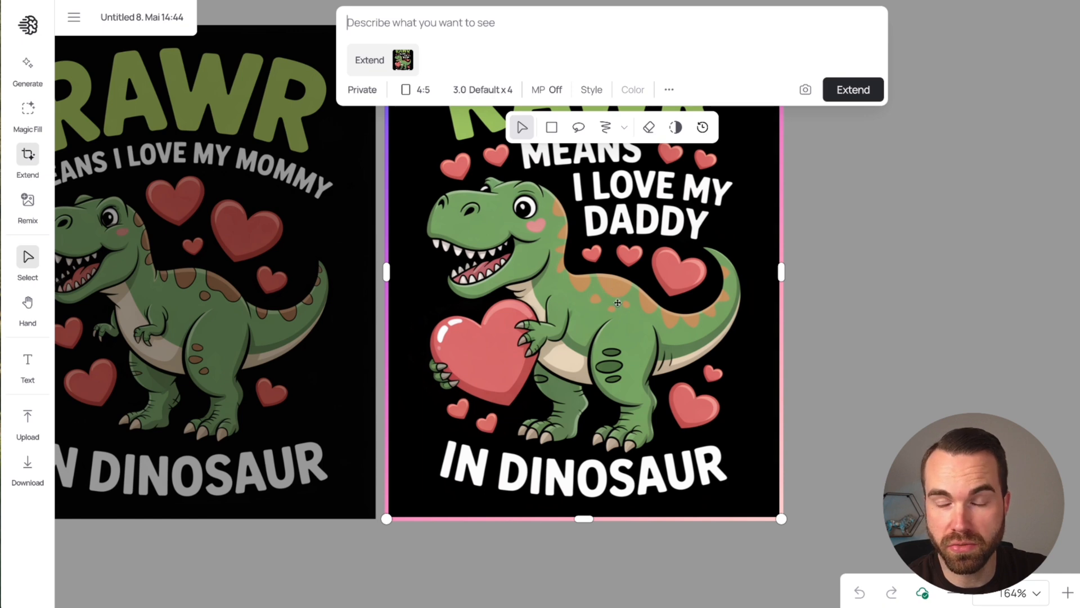
drag(781, 273, 908, 280)
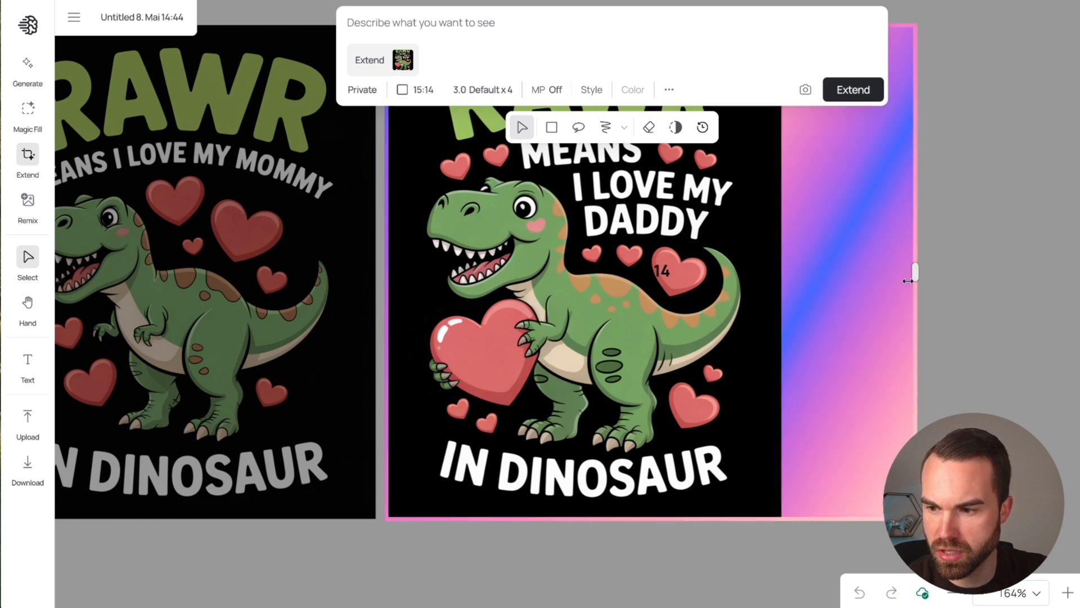
drag(650, 517, 649, 576)
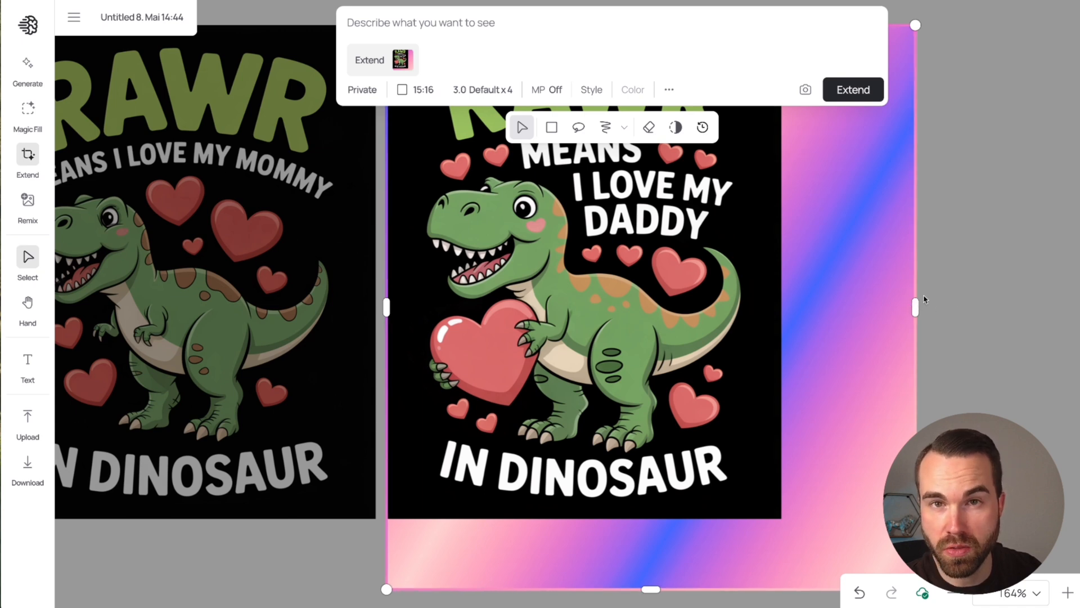
Step: Switch the daddy design from Extend to Remix and set its image weight to 100
click(28, 200)
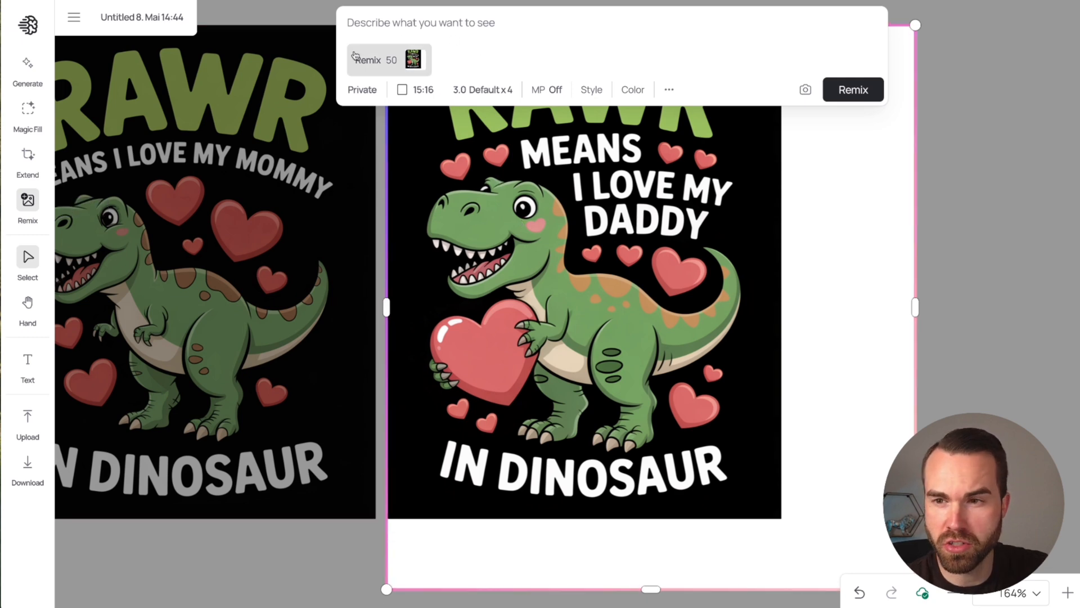
click(396, 69)
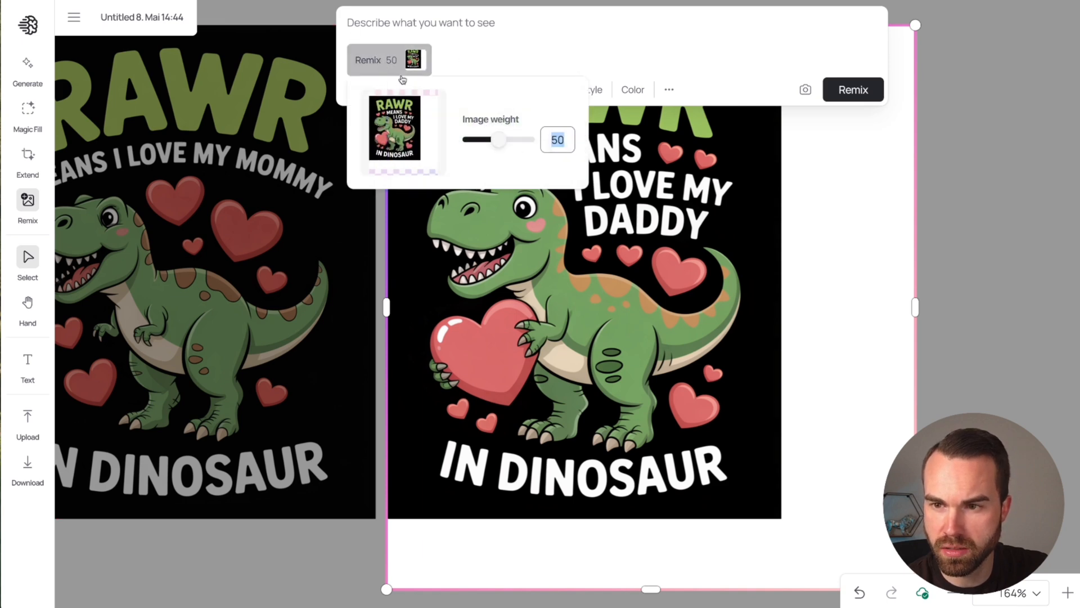
drag(499, 139, 543, 143)
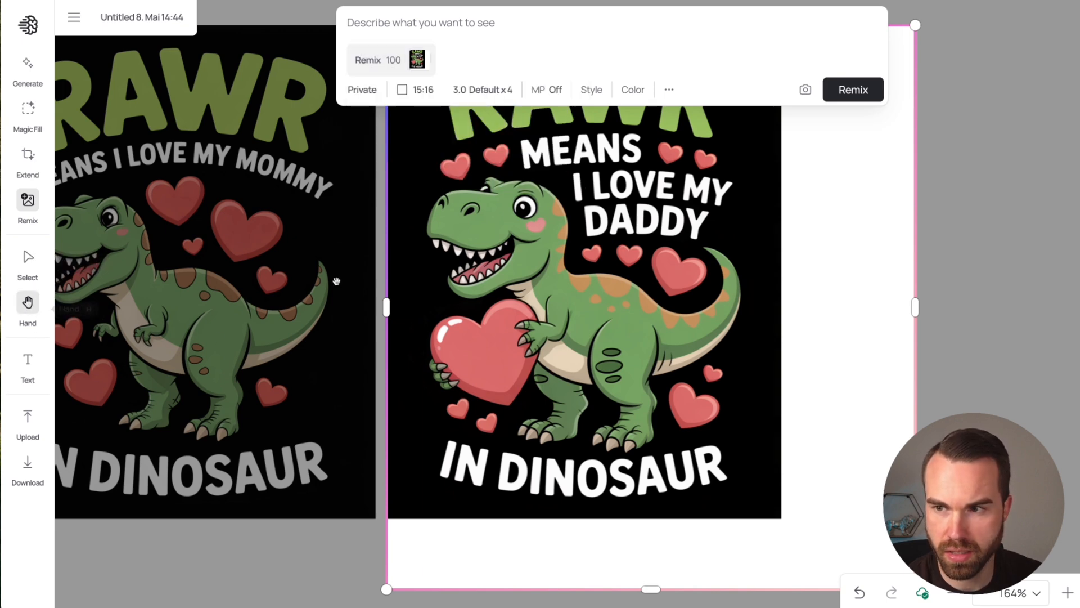
Step: Add a text box below the dinosaur designs and enlarge it to font size 95
click(39, 364)
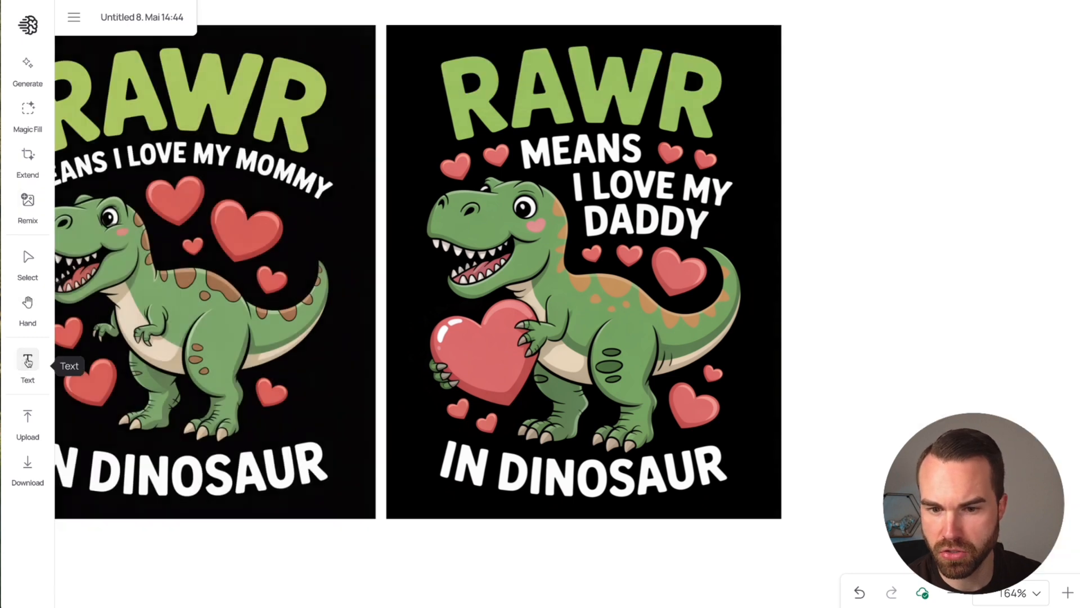
scroll(288, 281, down, 5)
click(288, 280)
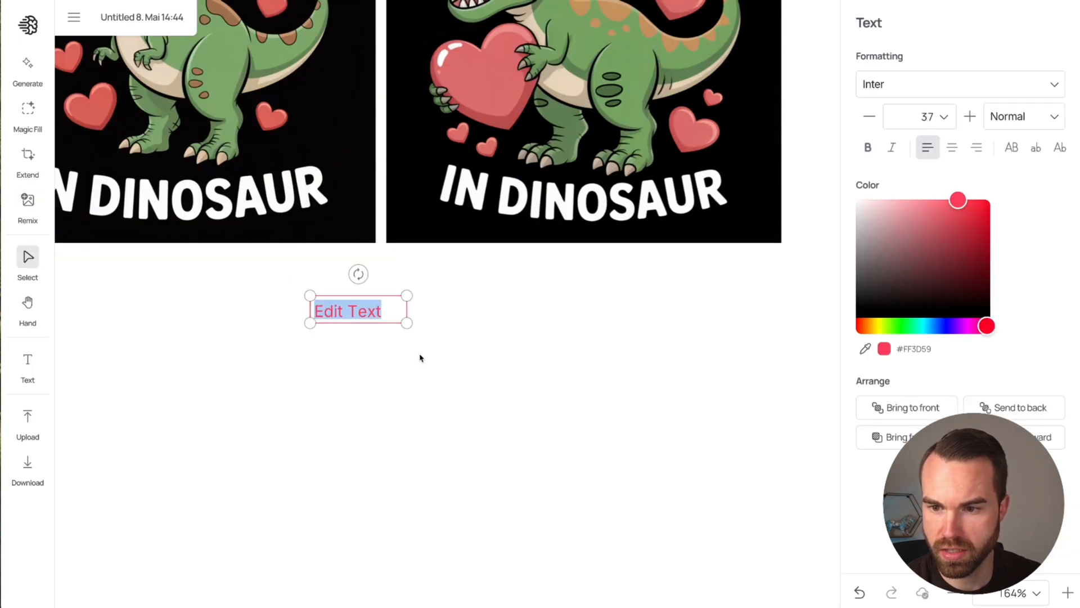
drag(408, 324, 427, 340)
Step: Set the new text's font to Limelight and its color to dark red #9f0018
click(937, 92)
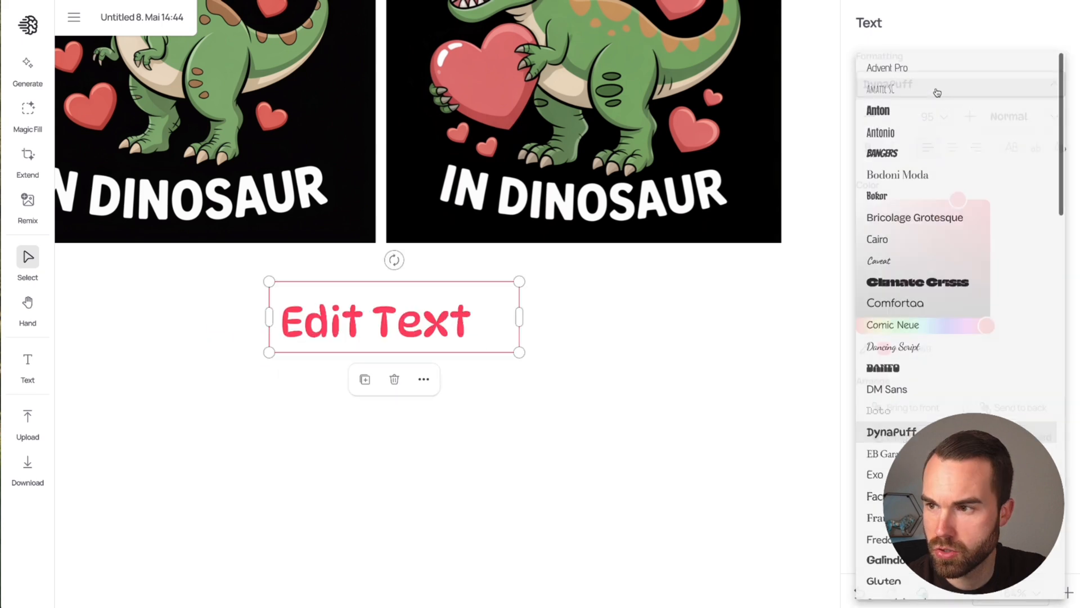
scroll(941, 324, down, 10)
click(940, 325)
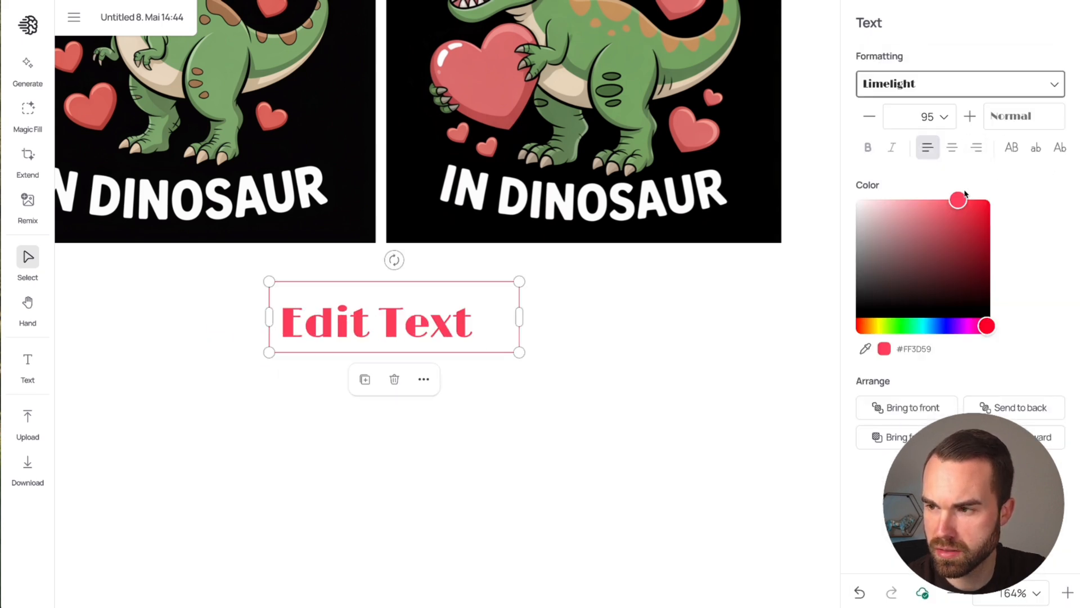
drag(958, 205, 989, 240)
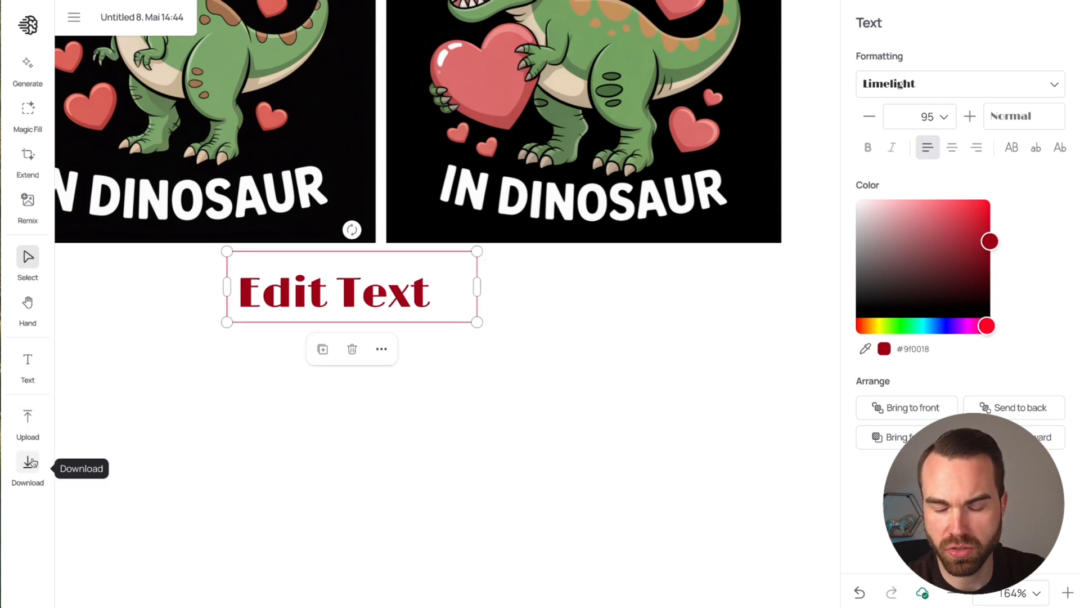
click(61, 488)
Step: Pan and zoom around the canvas with the Hand tool to view all the dinosaur designs together
click(30, 304)
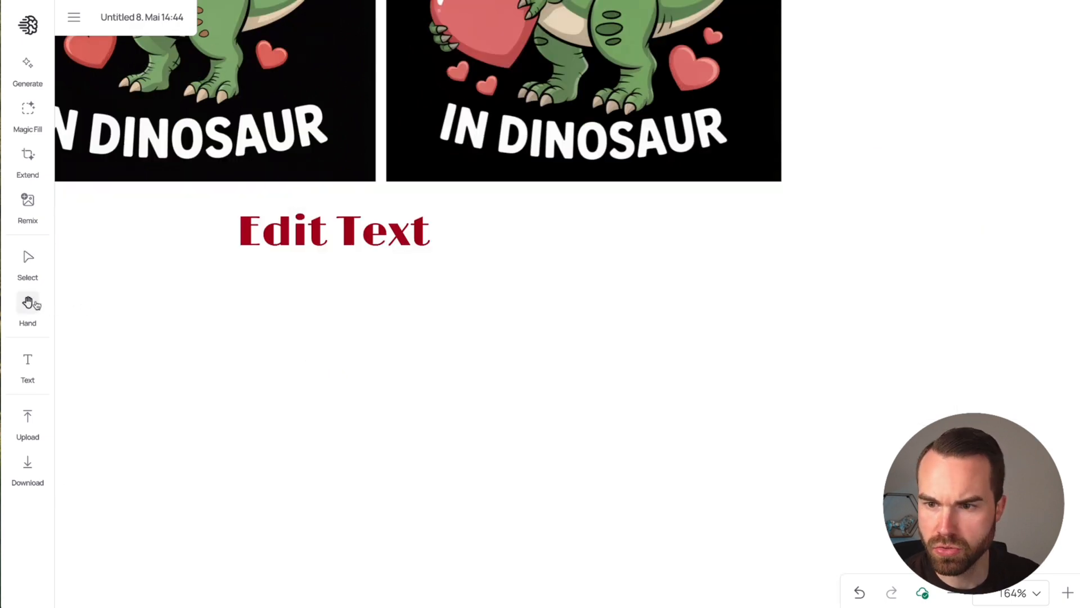
scroll(134, 249, up, 5)
scroll(533, 289, down, 10)
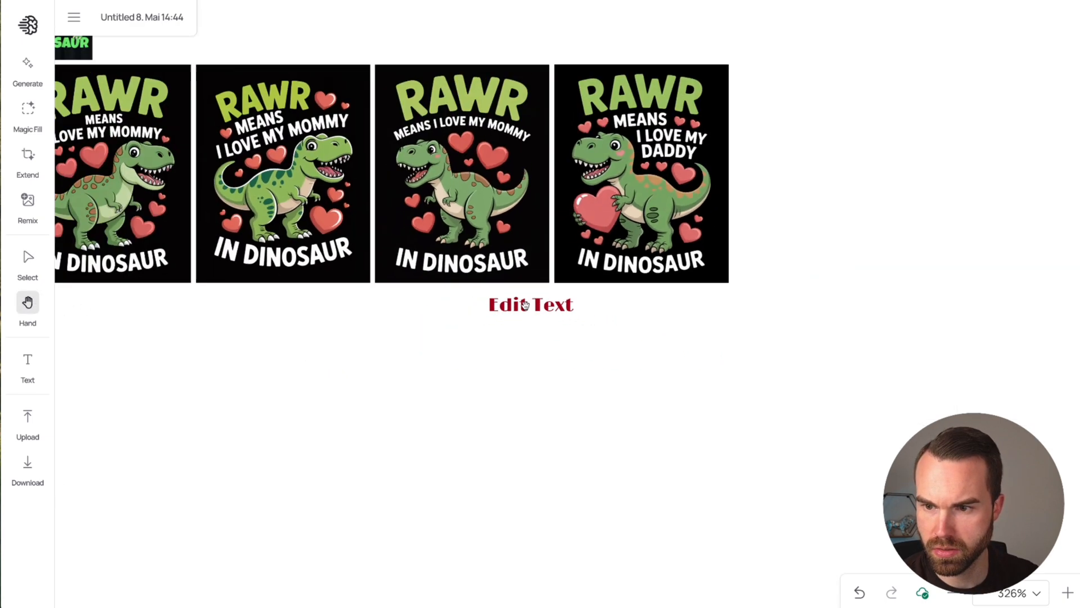
scroll(522, 307, down, 15)
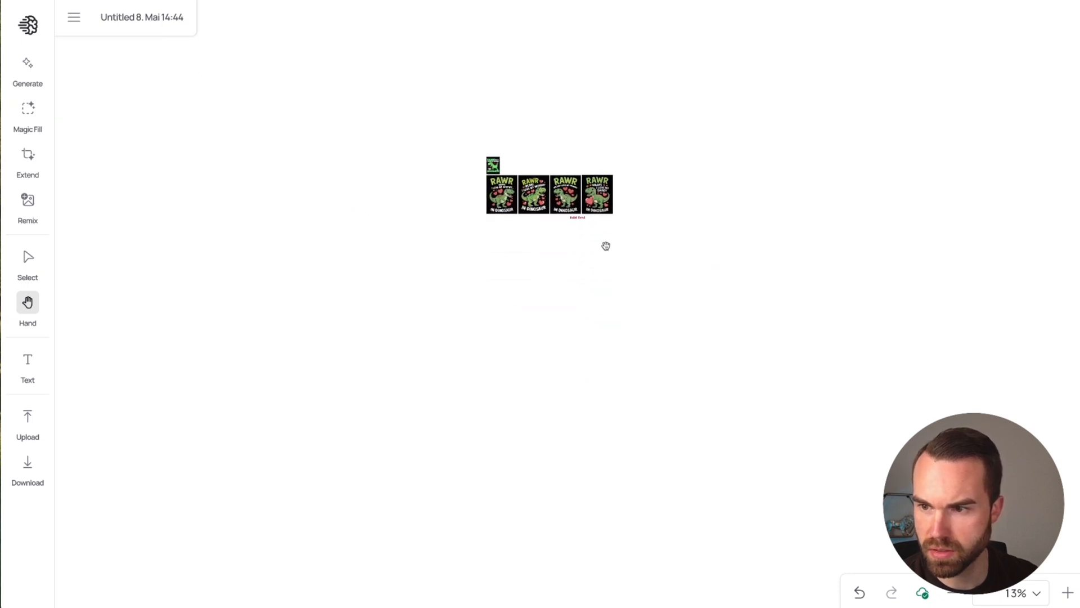
scroll(568, 242, up, 2)
scroll(532, 239, up, 6)
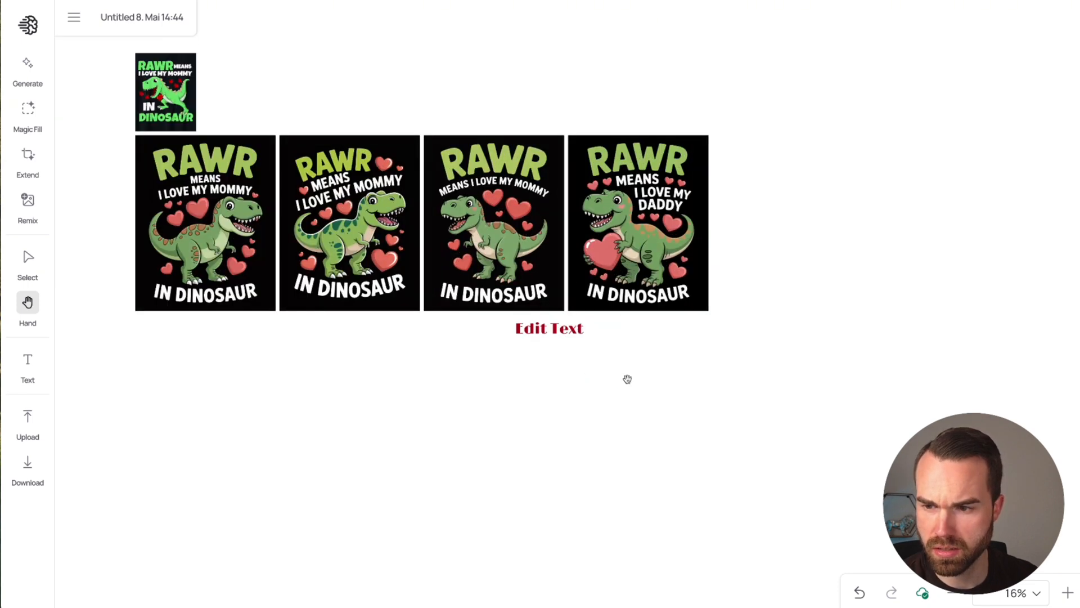
drag(626, 378, 705, 159)
scroll(633, 284, down, 1)
drag(662, 196, 593, 400)
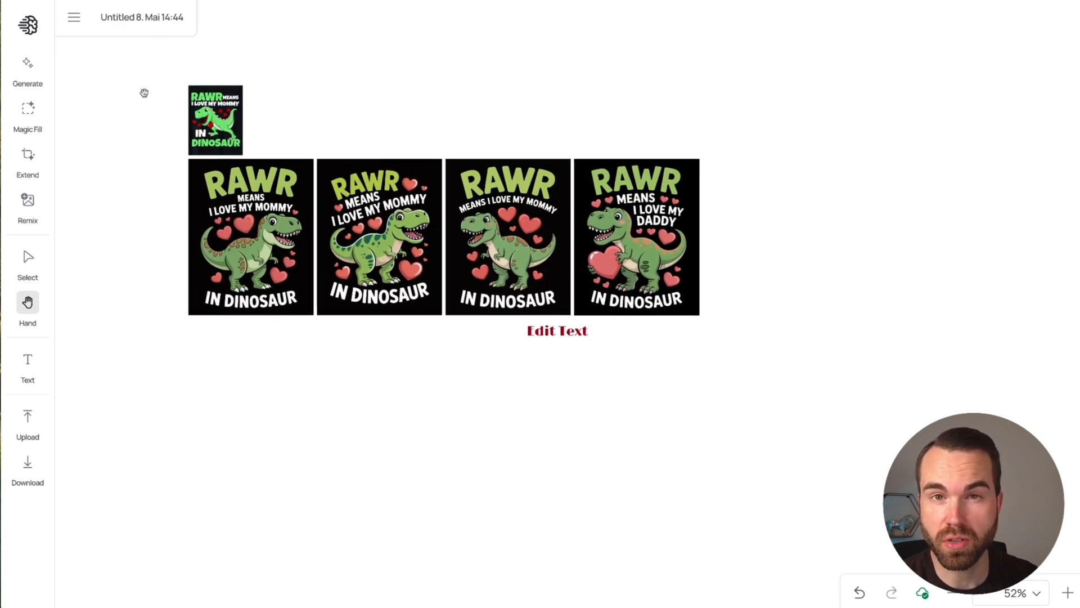
Step: Rename the current canvas to "Dinosaurs" in the canvas list and create a new blank canvas
click(74, 21)
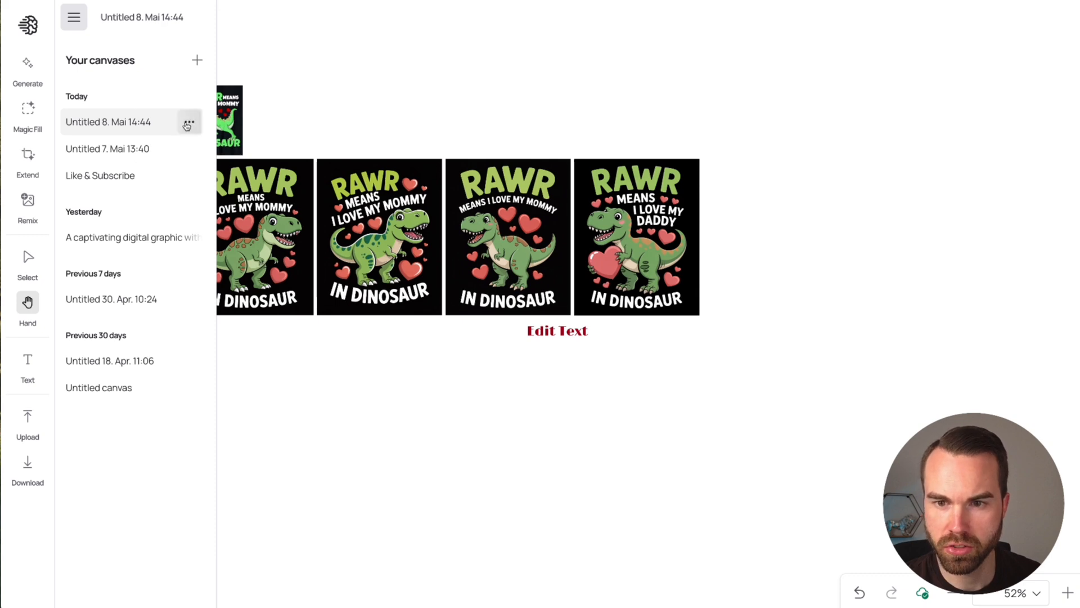
click(190, 122)
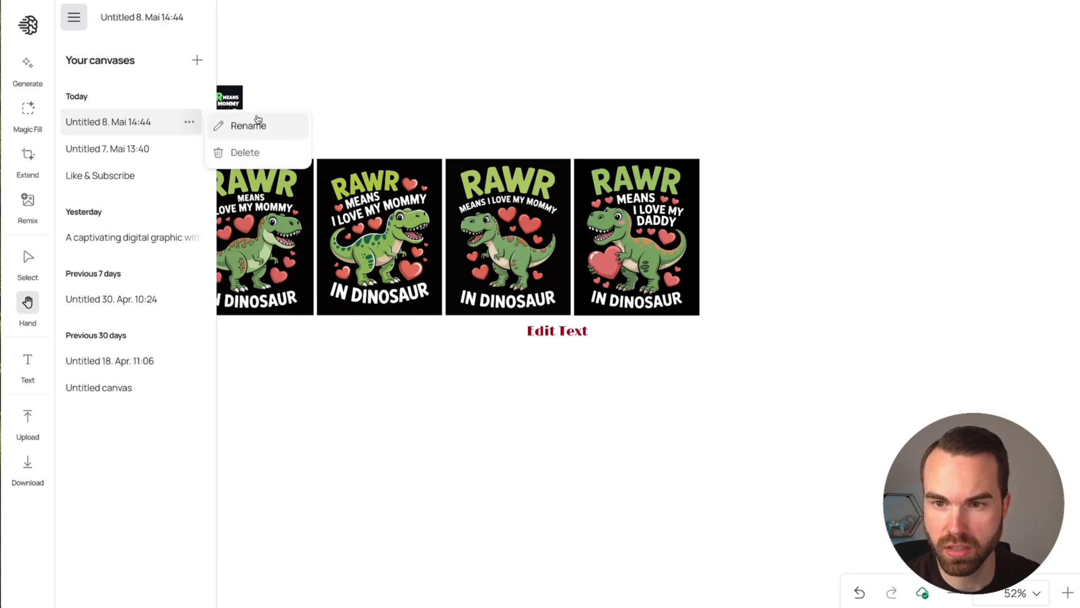
click(250, 126)
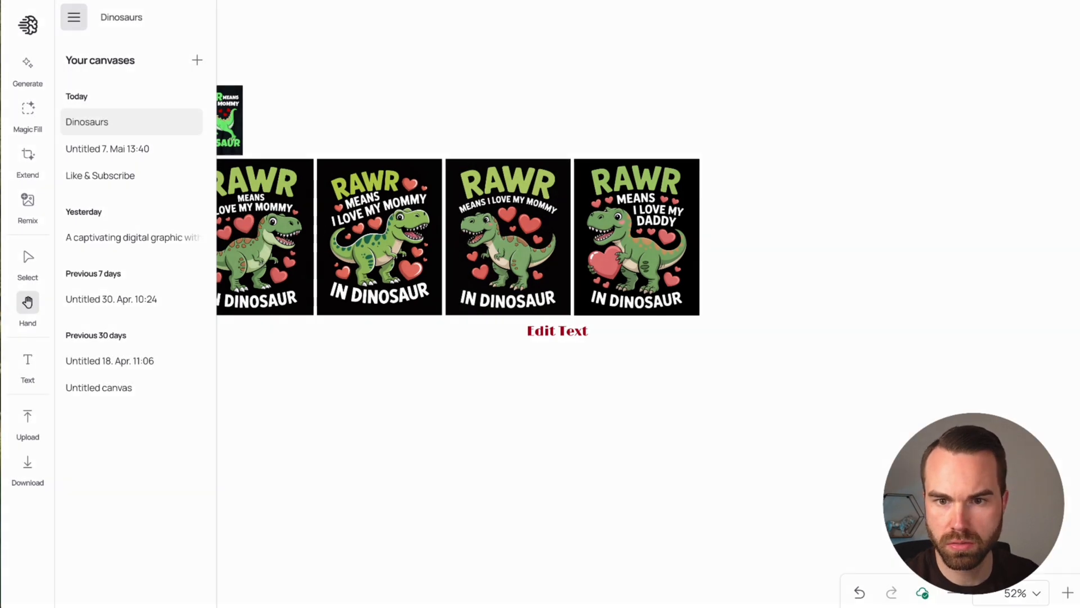
click(198, 60)
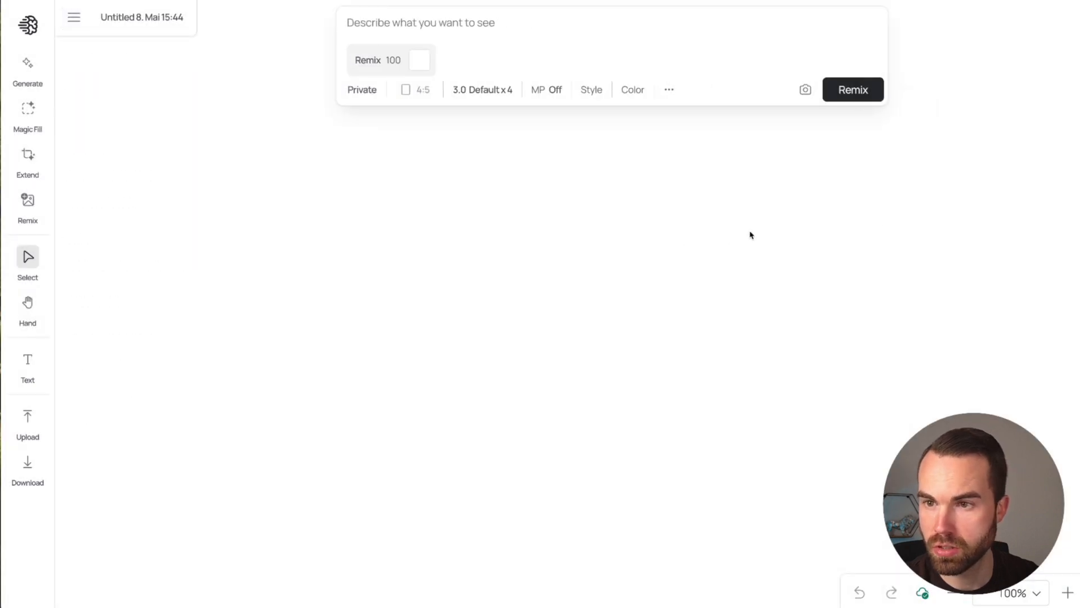
click(74, 17)
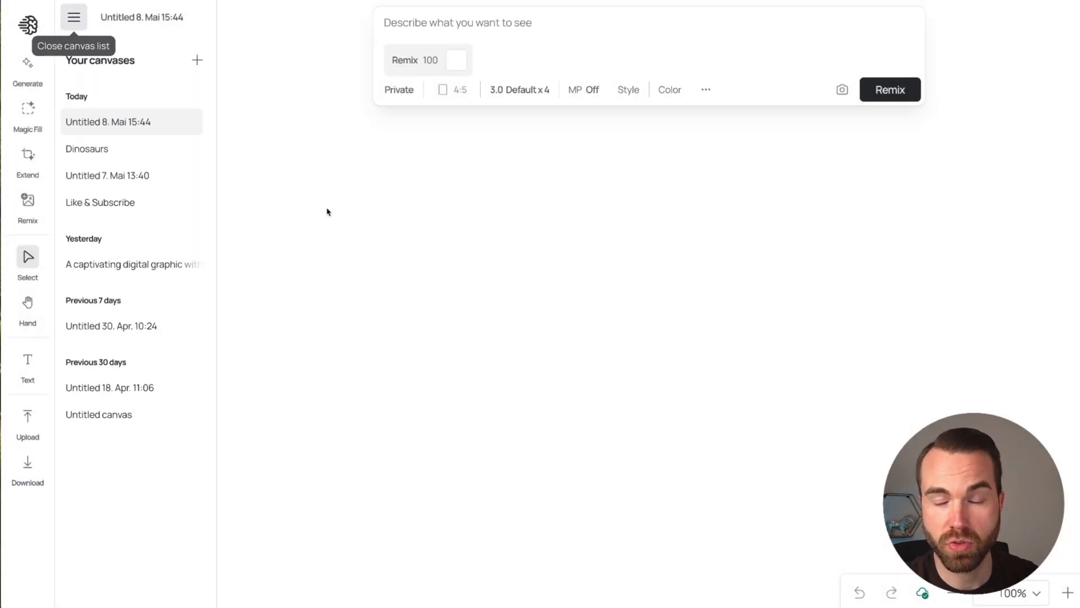